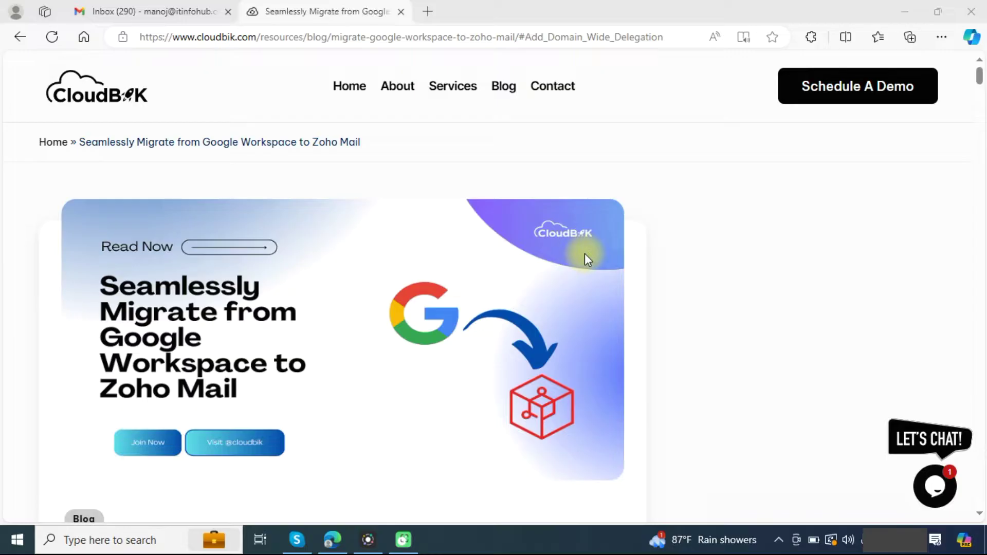
Step: Open the Google Cloud console in a new browser tab
{"action": "left_click", "coordinate": [428, 12]}
{"action": "type", "text": "console.cloud.google.com"}
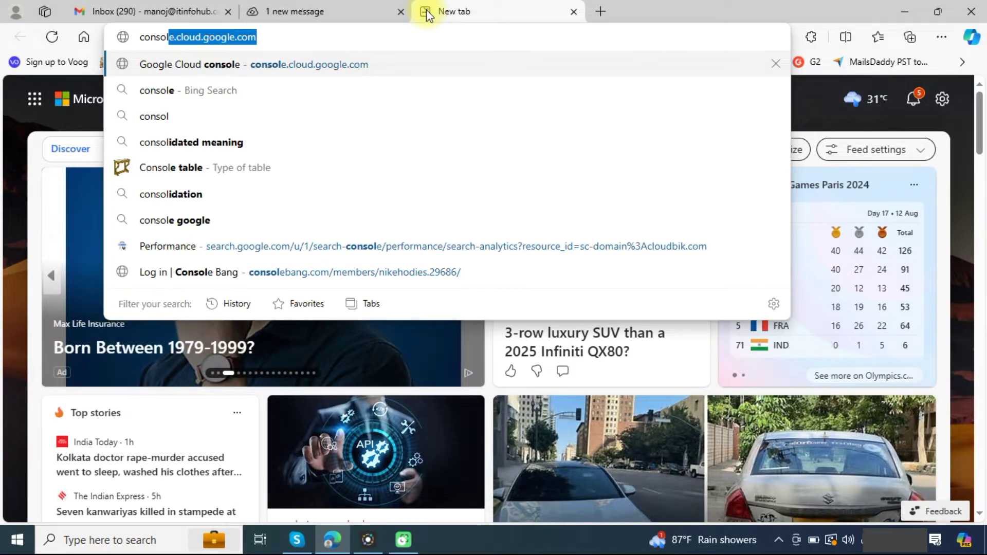
{"action": "key", "text": "Return"}
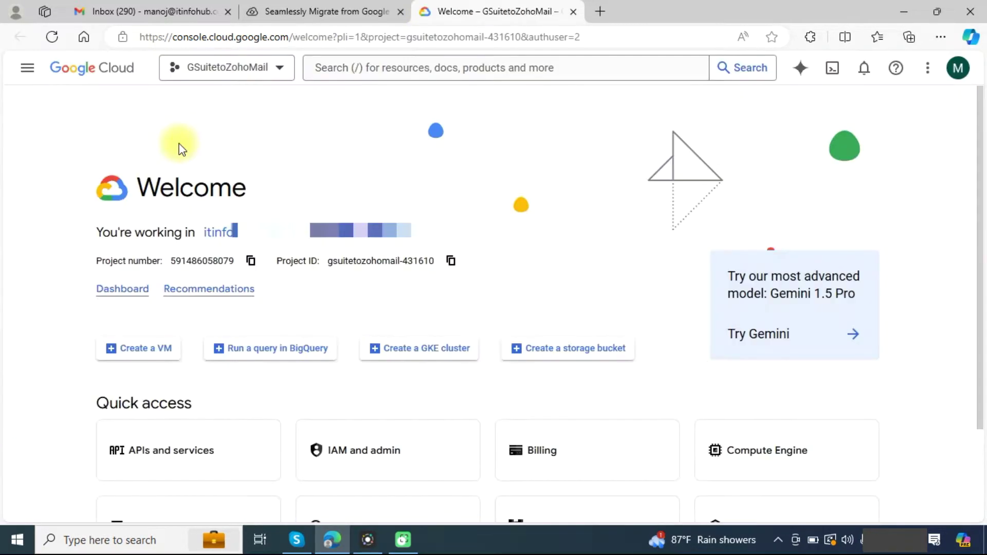
Step: Create the gworkspace project and make it the current project
{"action": "left_click", "coordinate": [255, 76]}
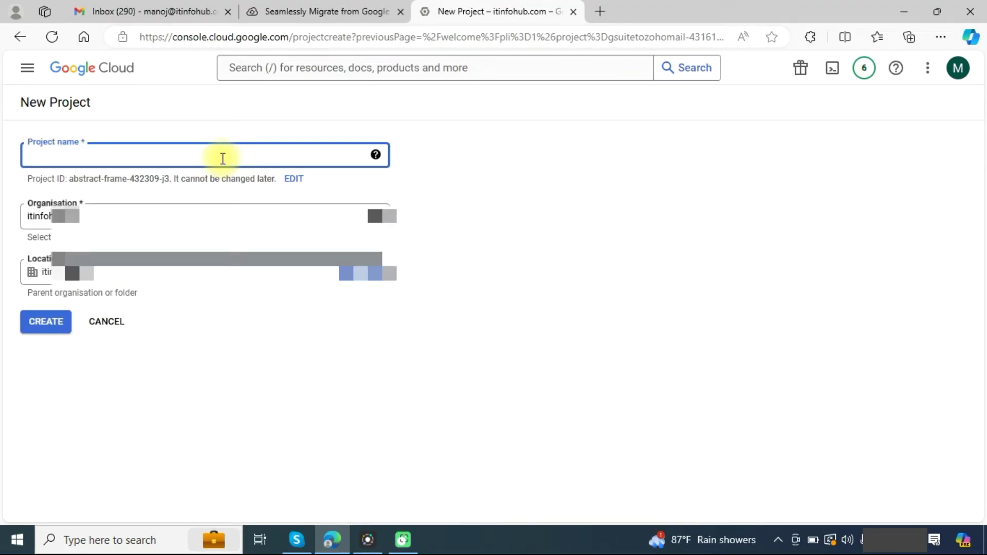
{"action": "type", "text": "gworkspace"}
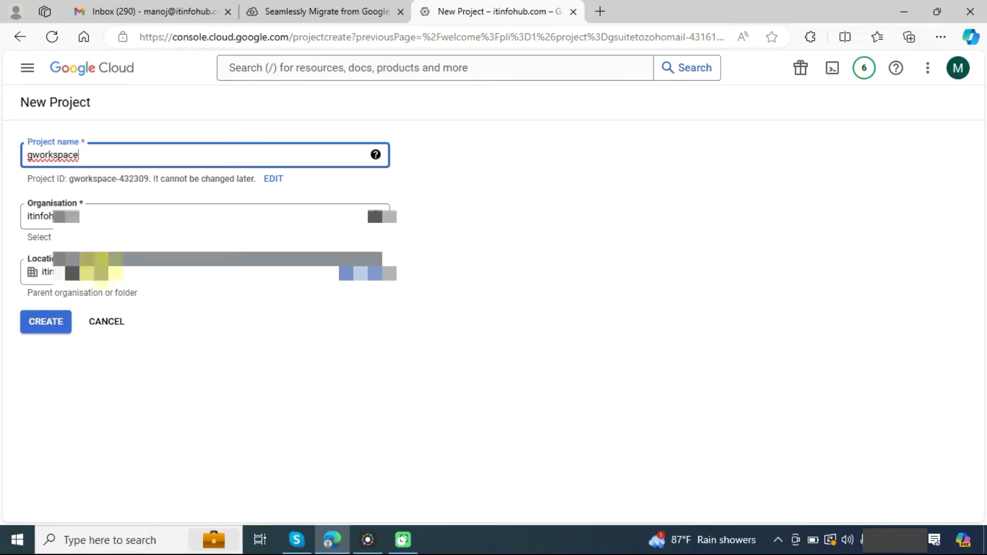
{"action": "left_click", "coordinate": [43, 327]}
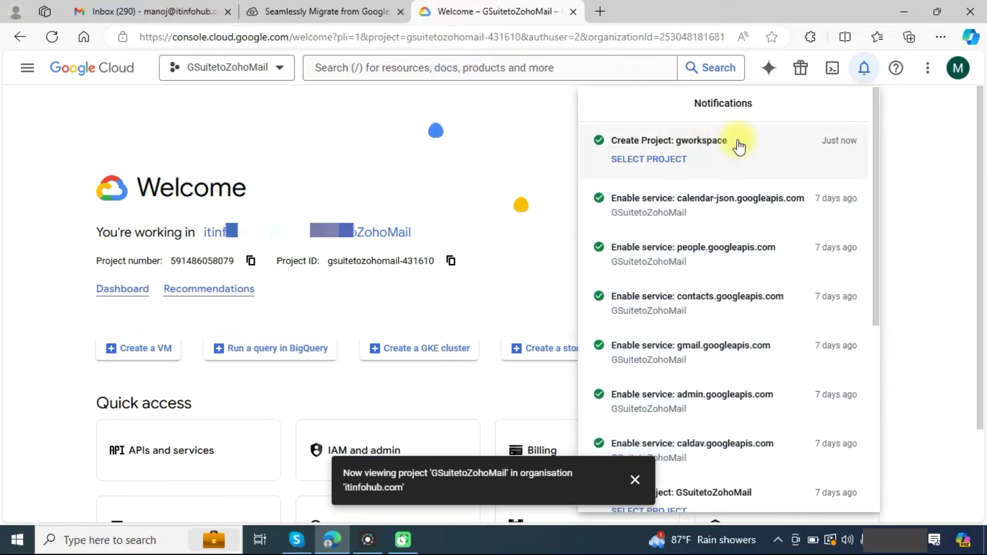
{"action": "left_click", "coordinate": [646, 163]}
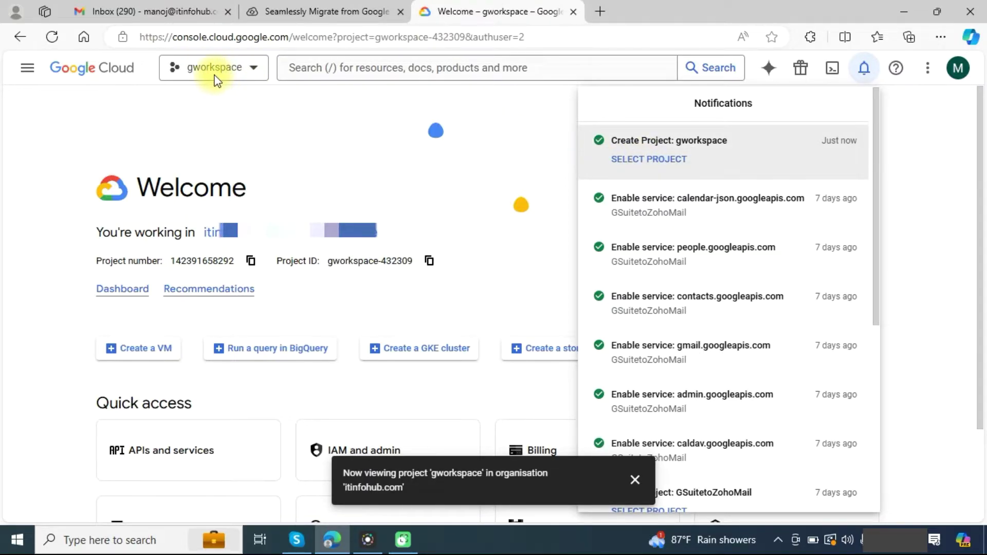
{"action": "left_click", "coordinate": [264, 109]}
{"action": "scroll", "coordinate": [348, 165], "scroll_direction": "down", "scroll_amount": 2}
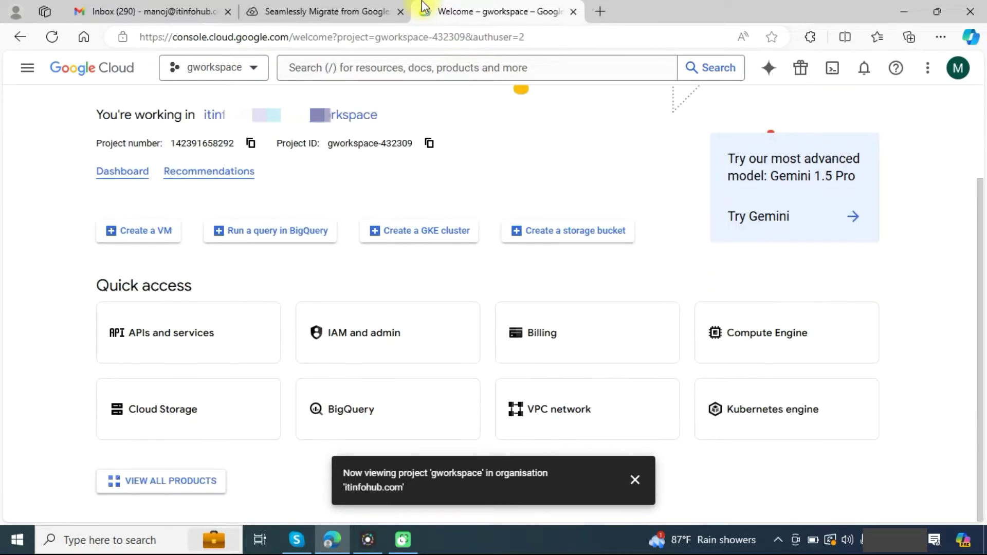
Step: Start a new service account named gworkspace from the Service Accounts page
{"action": "mouse_move", "coordinate": [389, 6]}
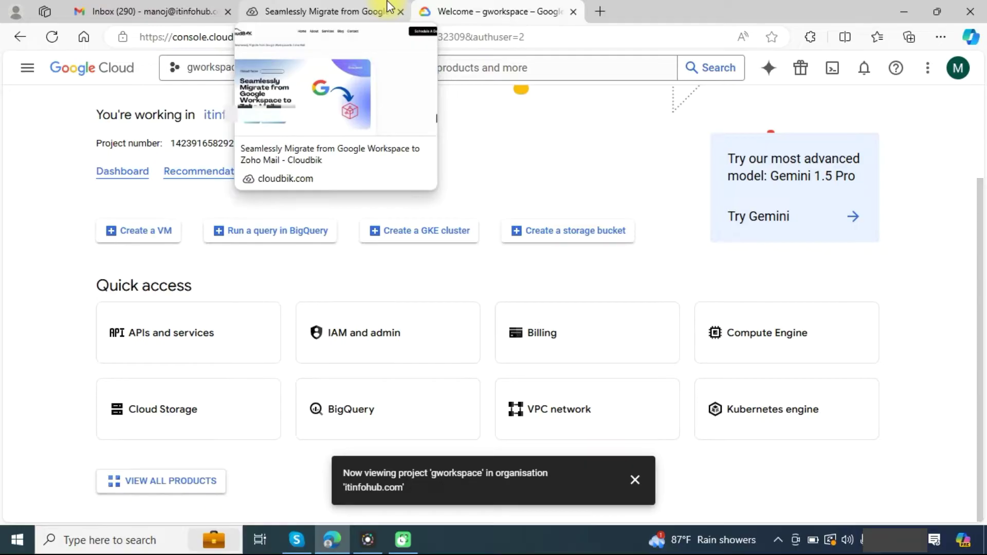
{"action": "key", "text": "slash"}
{"action": "type", "text": "service accounts"}
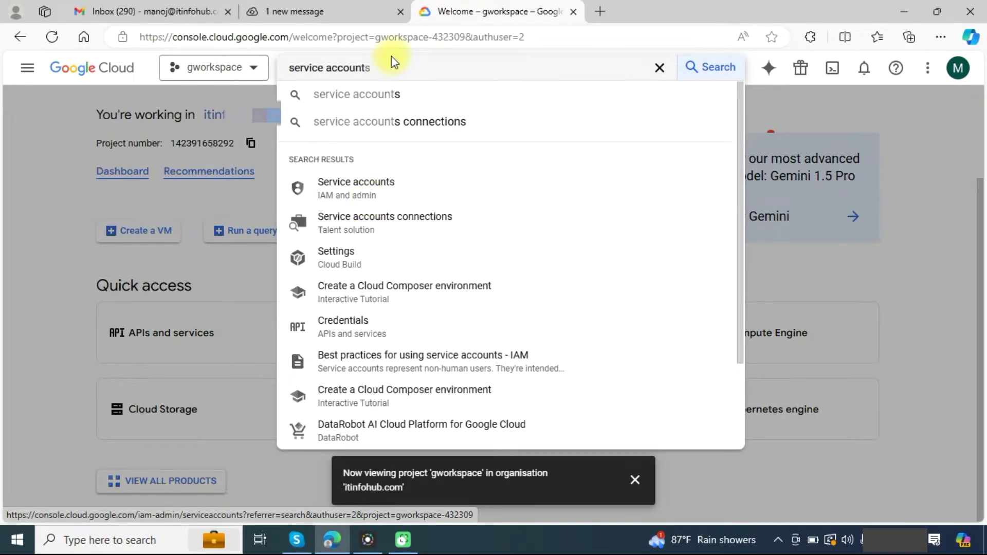
{"action": "left_click", "coordinate": [356, 187]}
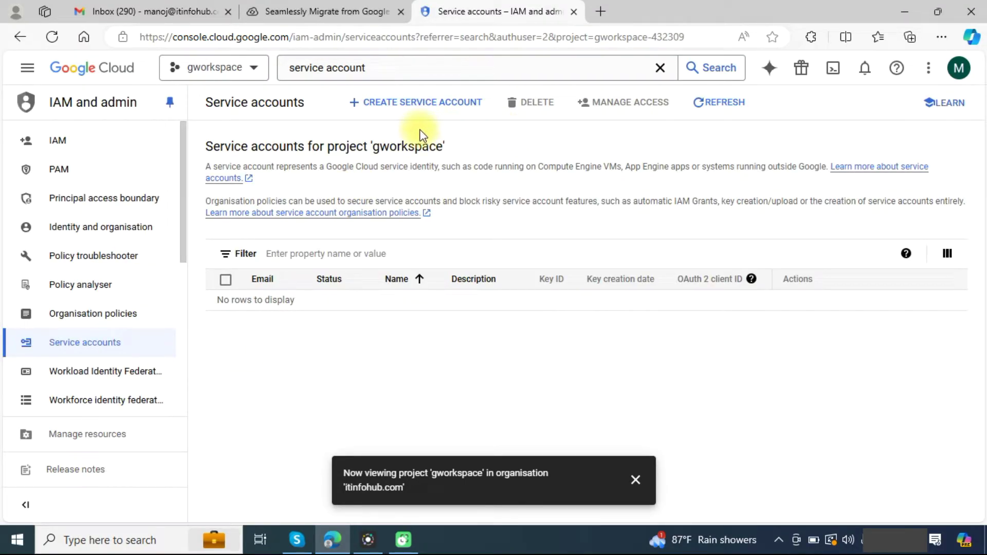
{"action": "left_click", "coordinate": [399, 104]}
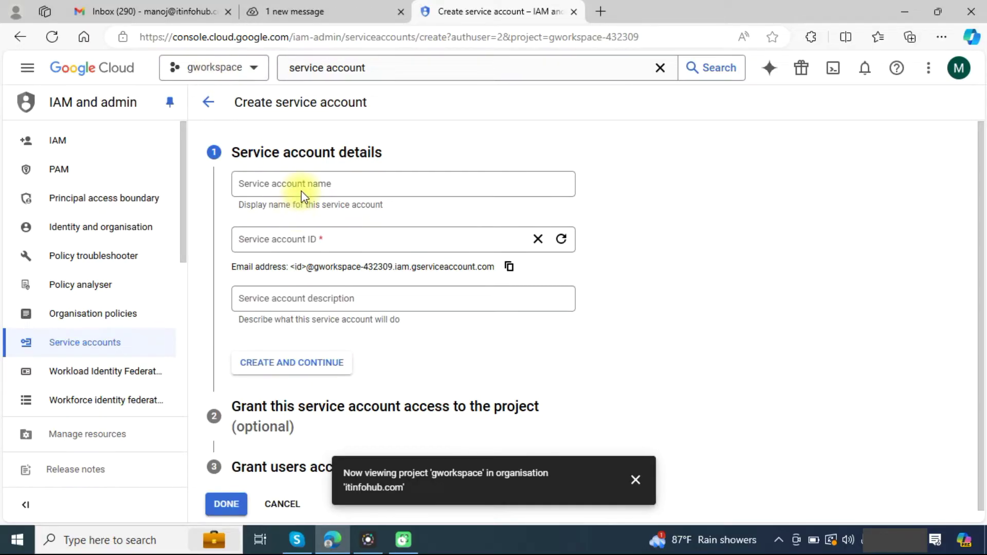
{"action": "left_click", "coordinate": [306, 185]}
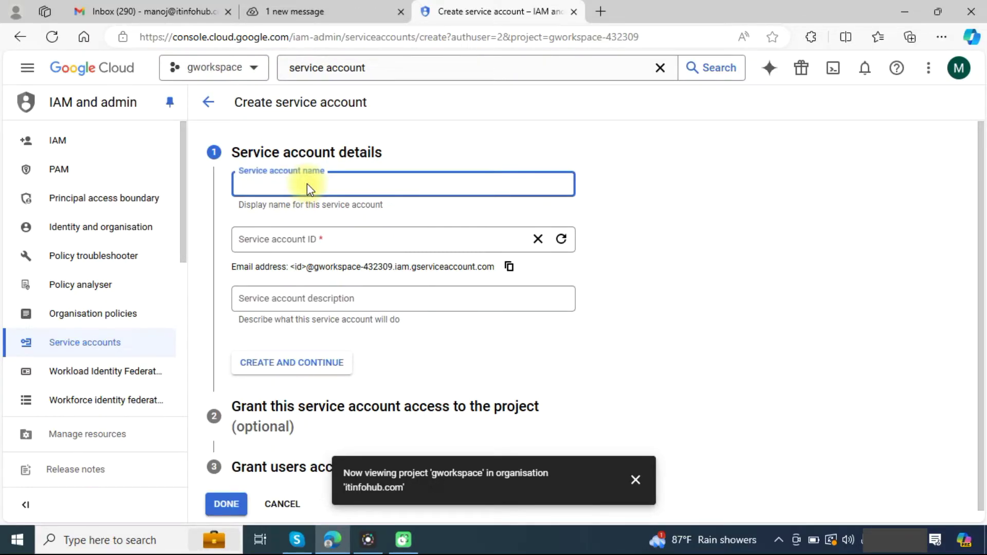
{"action": "type", "text": "gworkspace"}
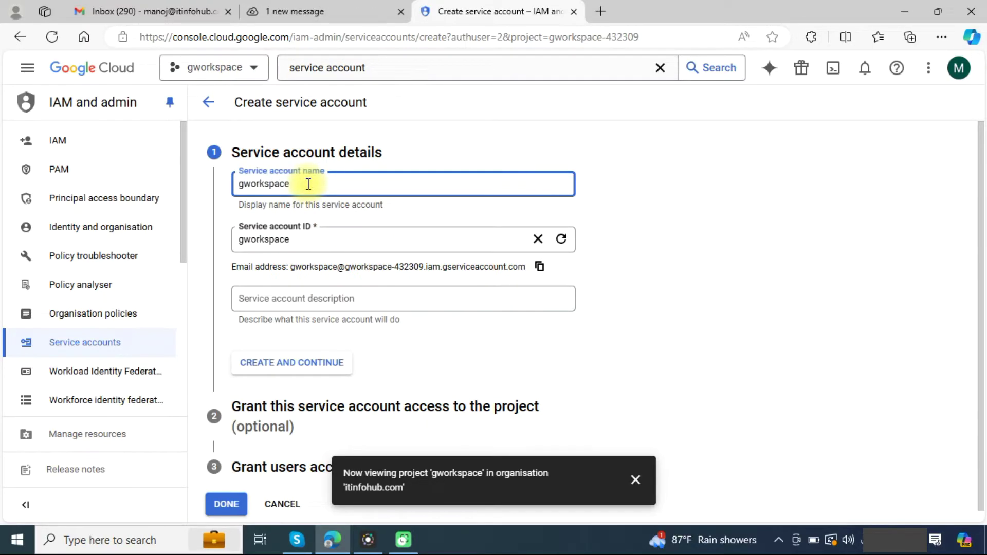
Step: Grant the gworkspace service account the Owner role and finish creating it
{"action": "left_click", "coordinate": [323, 362]}
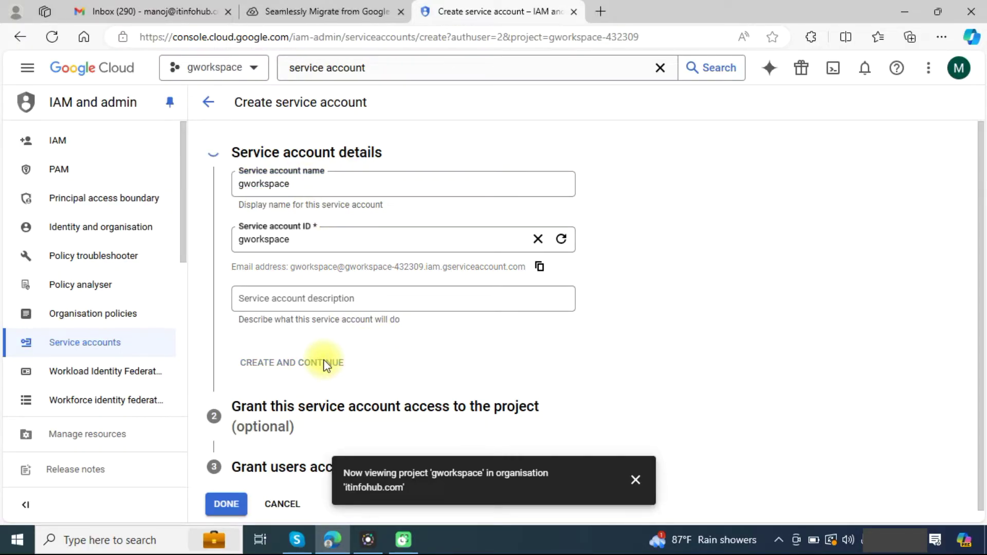
{"action": "left_click", "coordinate": [344, 296]}
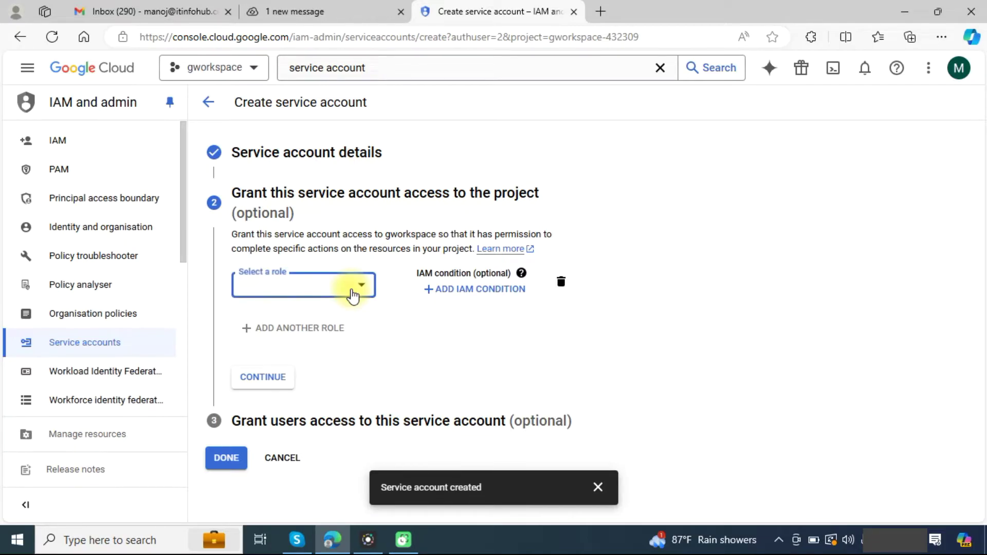
{"action": "left_click", "coordinate": [426, 139]}
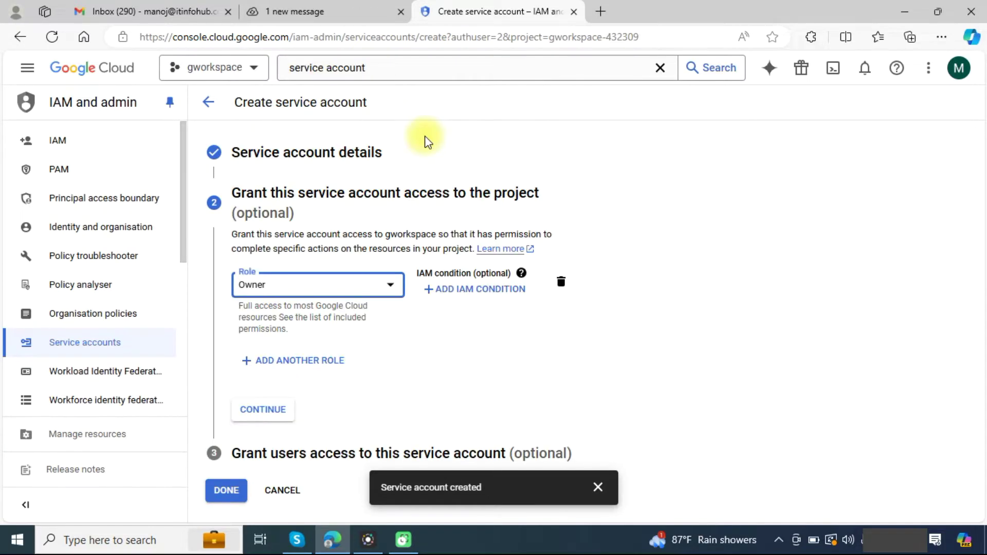
{"action": "left_click", "coordinate": [271, 411]}
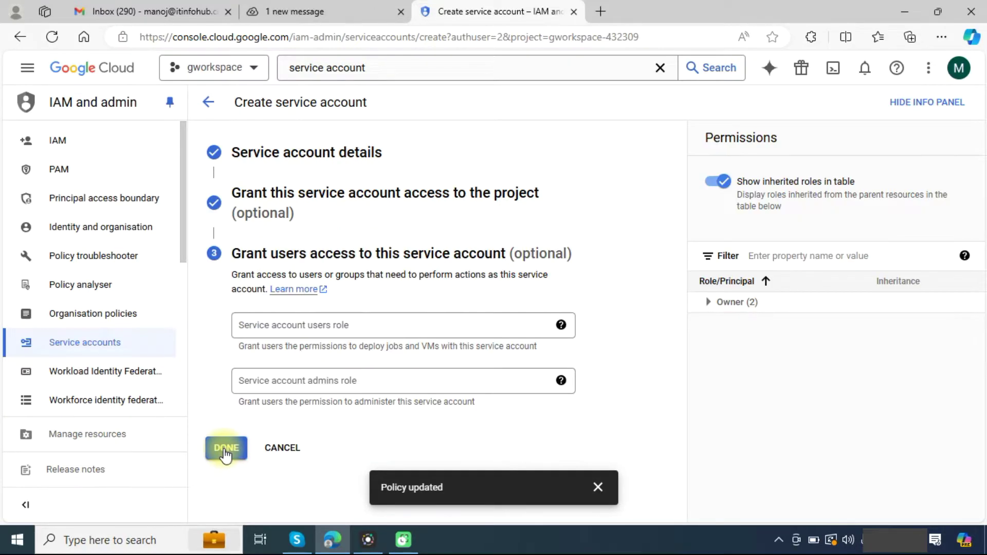
{"action": "left_click", "coordinate": [225, 450]}
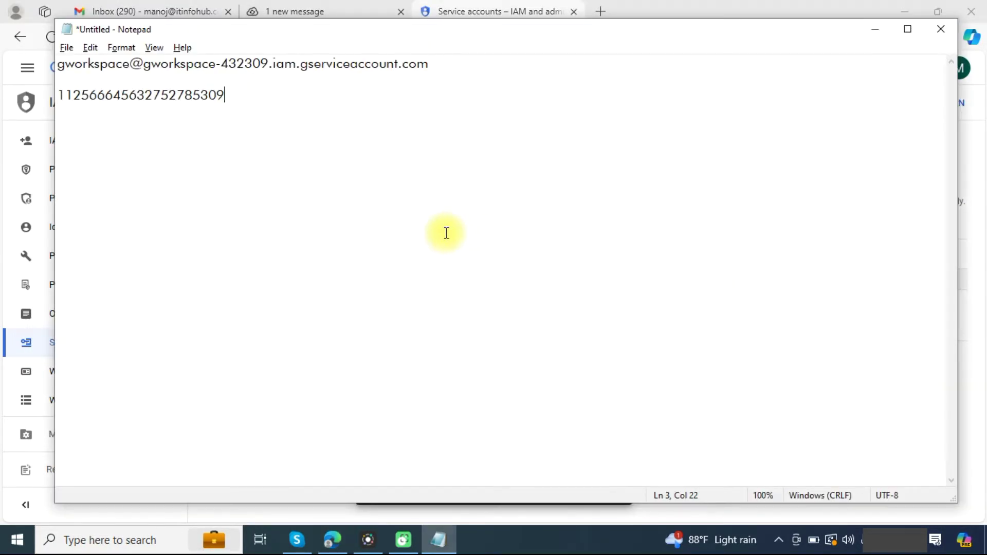
{"action": "key", "text": "alt+Tab"}
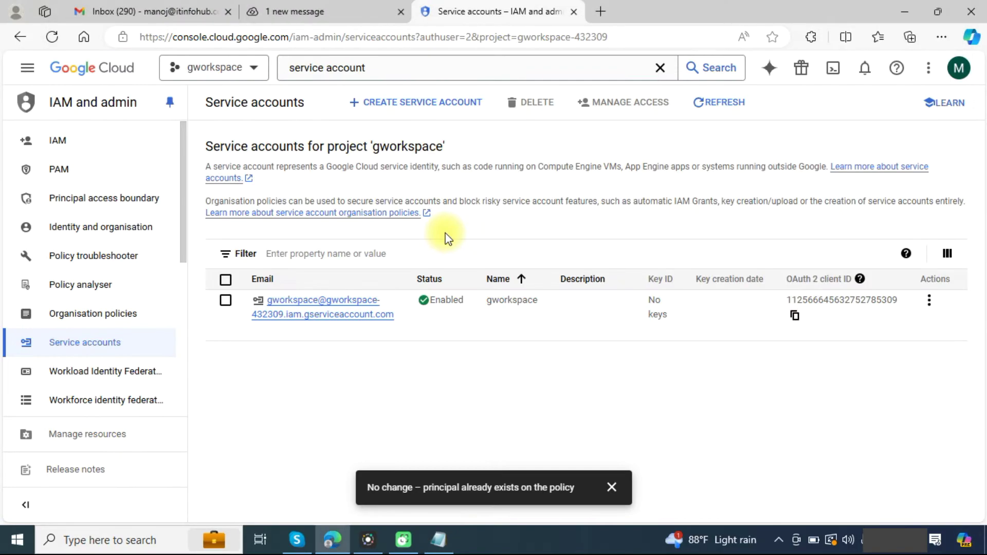
Step: Create and download a P12 key (gworkspace-432309-c78201dfa339.p12) for the gworkspace service account
{"action": "left_click", "coordinate": [328, 308]}
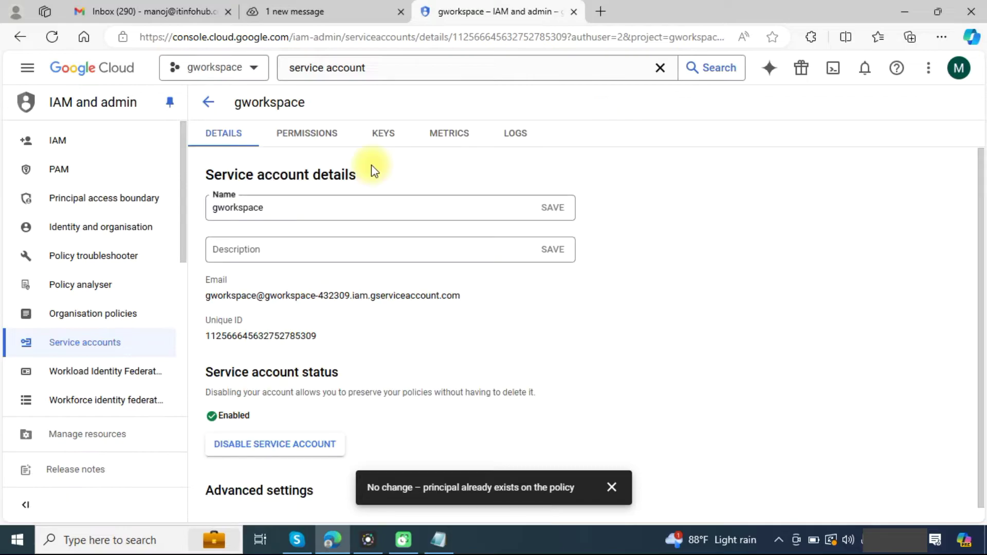
{"action": "left_click", "coordinate": [382, 138]}
{"action": "left_click", "coordinate": [259, 376]}
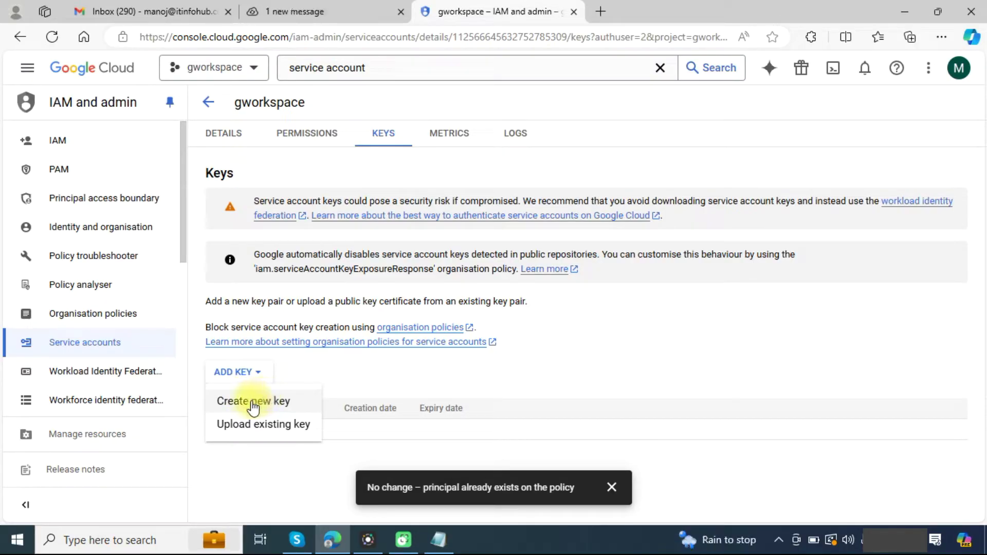
{"action": "left_click", "coordinate": [257, 402]}
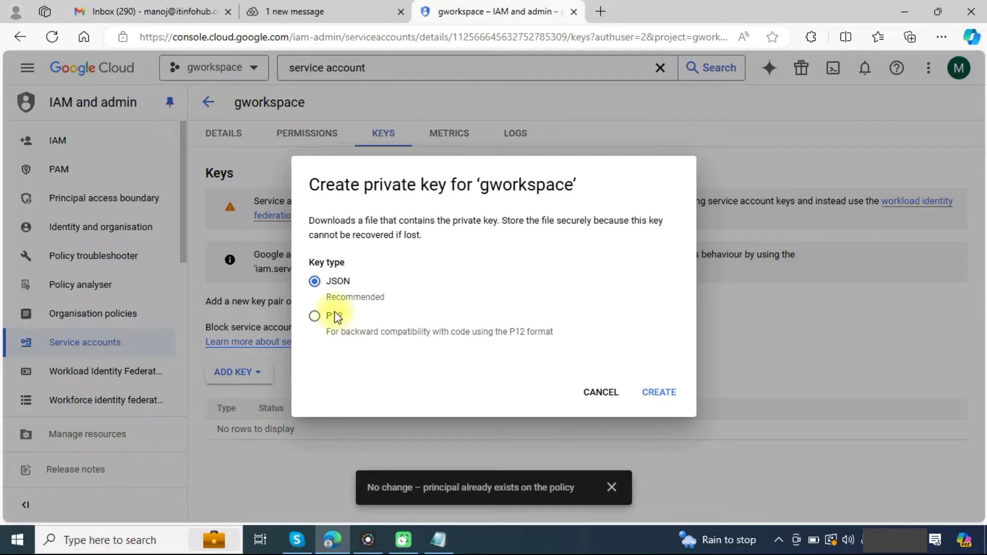
{"action": "left_click", "coordinate": [314, 317]}
{"action": "left_click", "coordinate": [663, 397]}
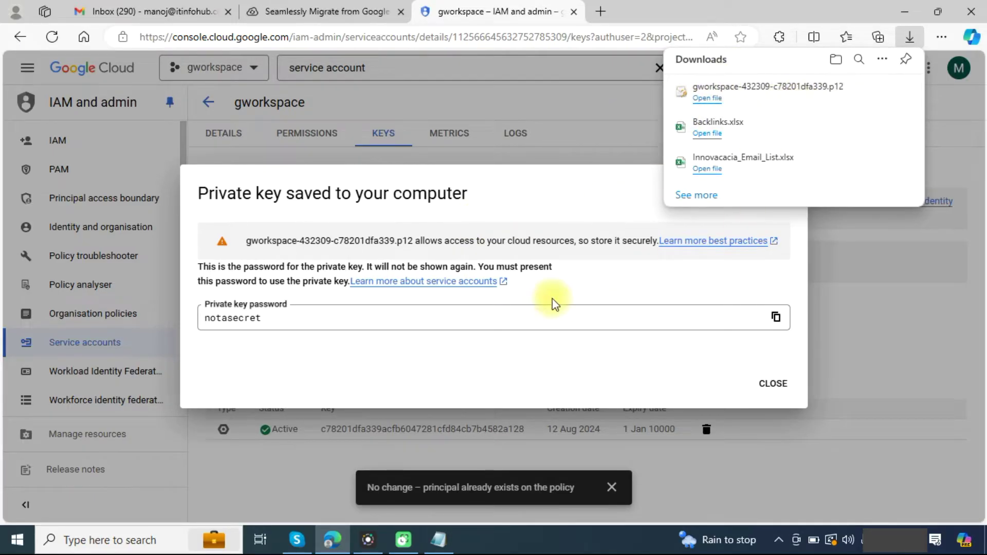
{"action": "left_click", "coordinate": [774, 385]}
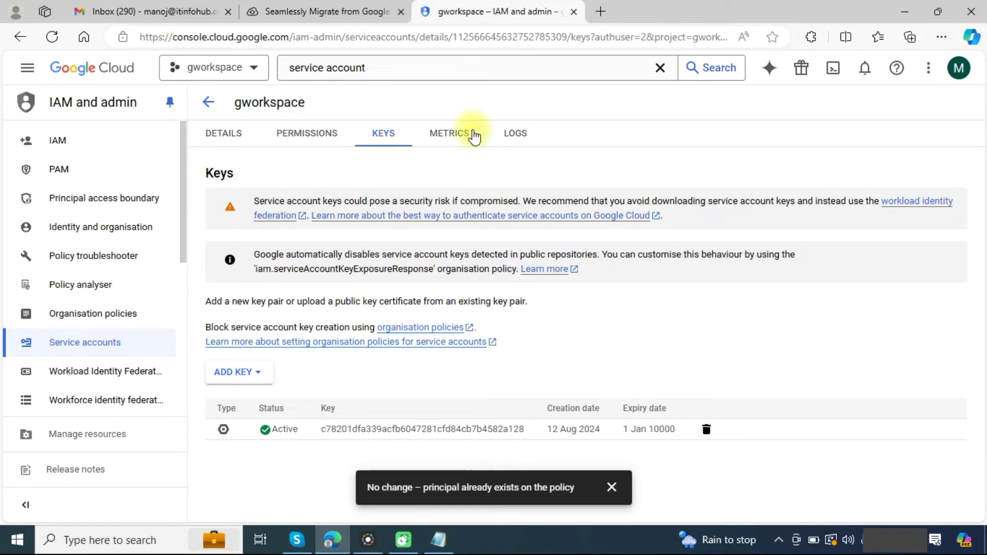
Step: Open the API Library and enable the Gmail API
{"action": "left_click_drag", "start_coordinate": [425, 68], "coordinate": [270, 67]}
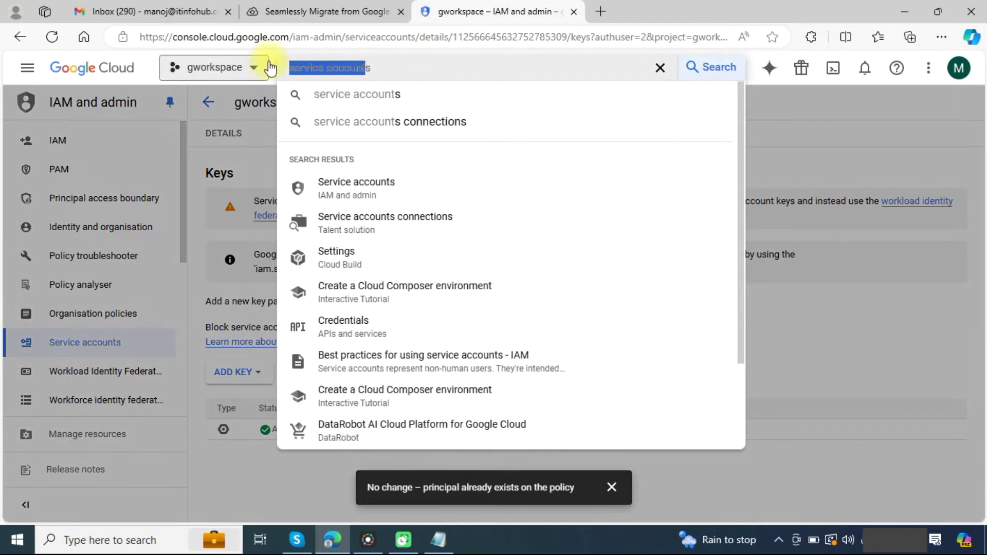
{"action": "type", "text": "apis &"}
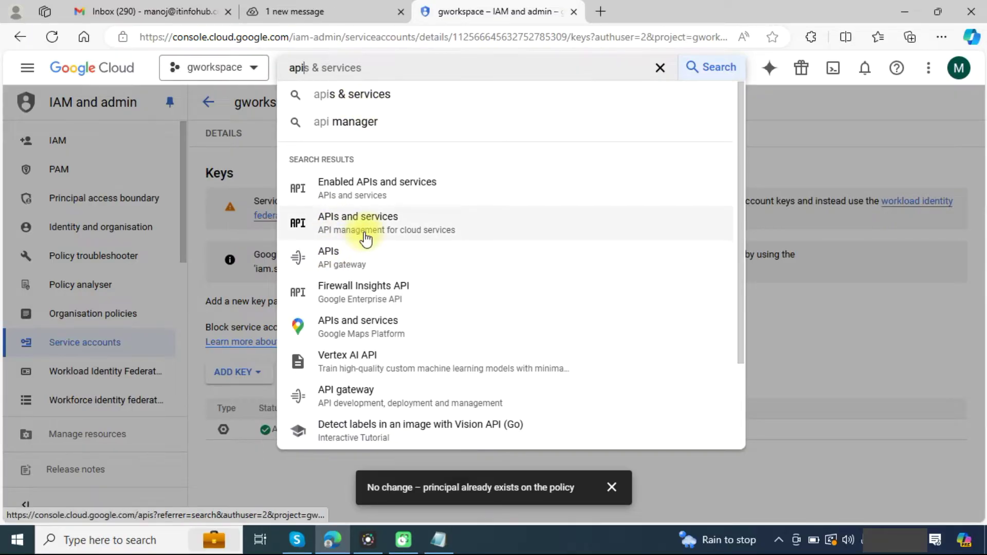
{"action": "left_click", "coordinate": [427, 182]}
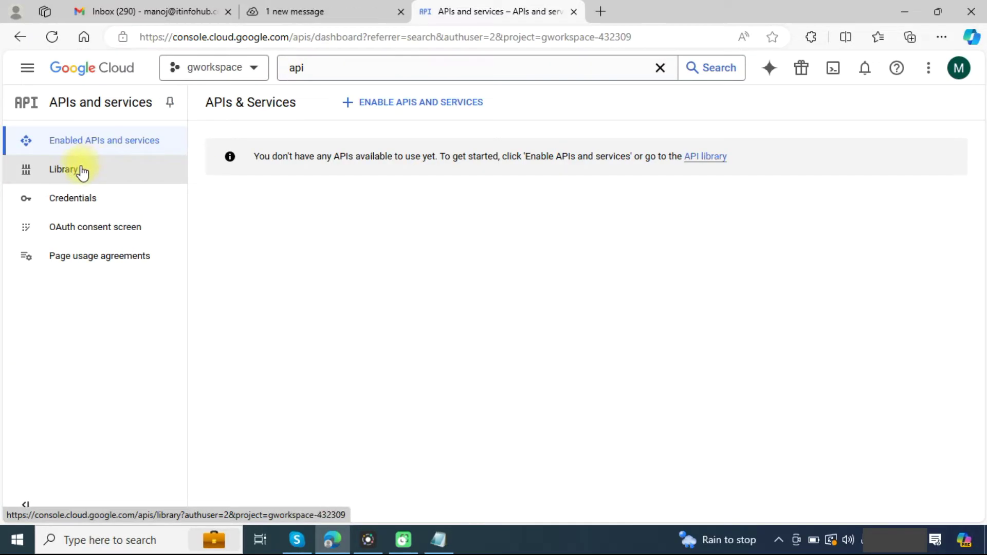
{"action": "left_click", "coordinate": [81, 170]}
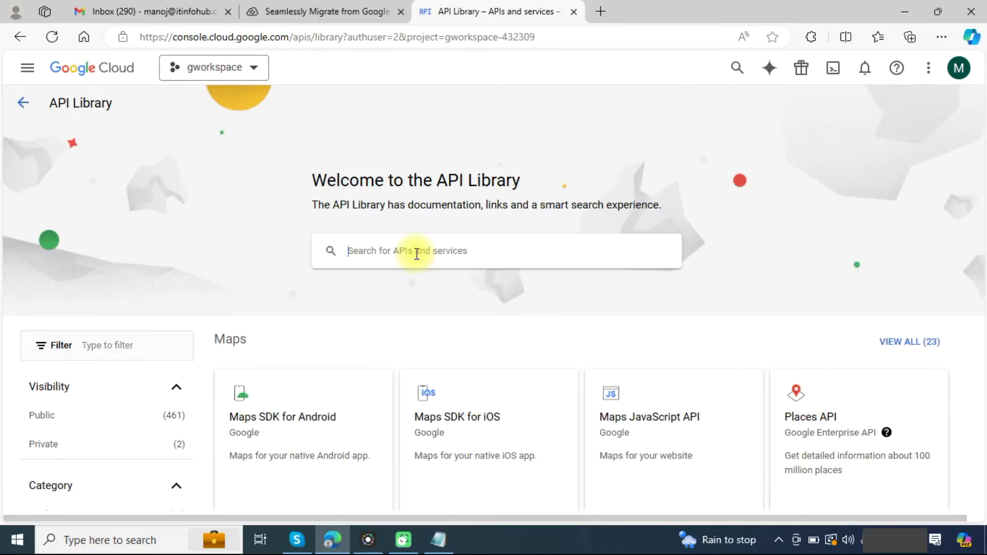
{"action": "type", "text": "gmail"}
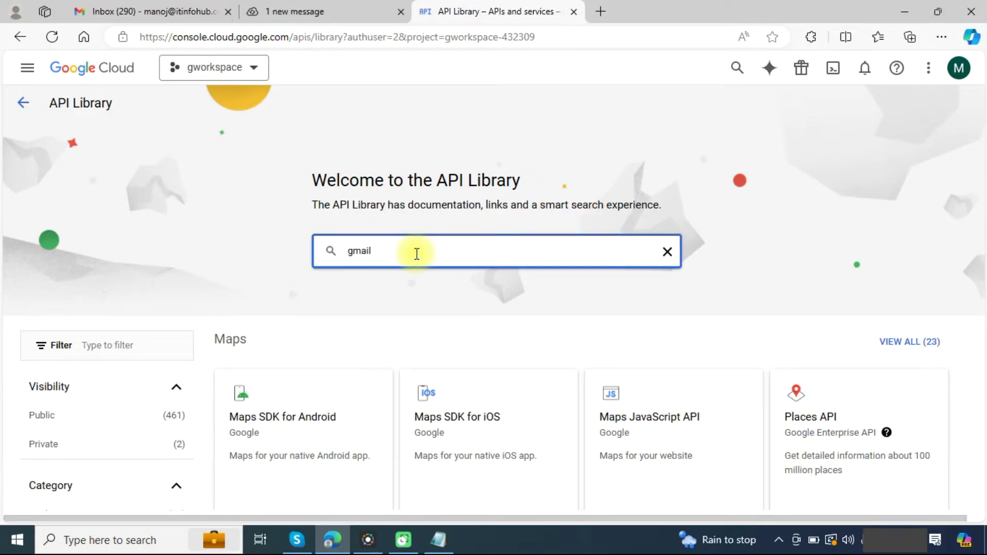
{"action": "key", "text": "Return"}
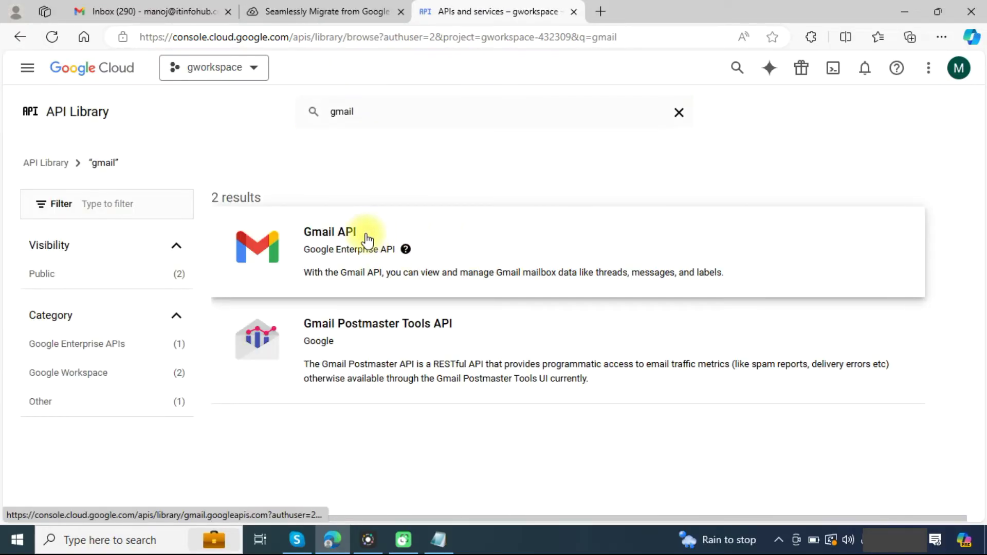
{"action": "left_click", "coordinate": [364, 231]}
{"action": "left_click", "coordinate": [161, 247]}
Step: Enable the Contacts API and the Google Calendar API
{"action": "left_click", "coordinate": [107, 173]}
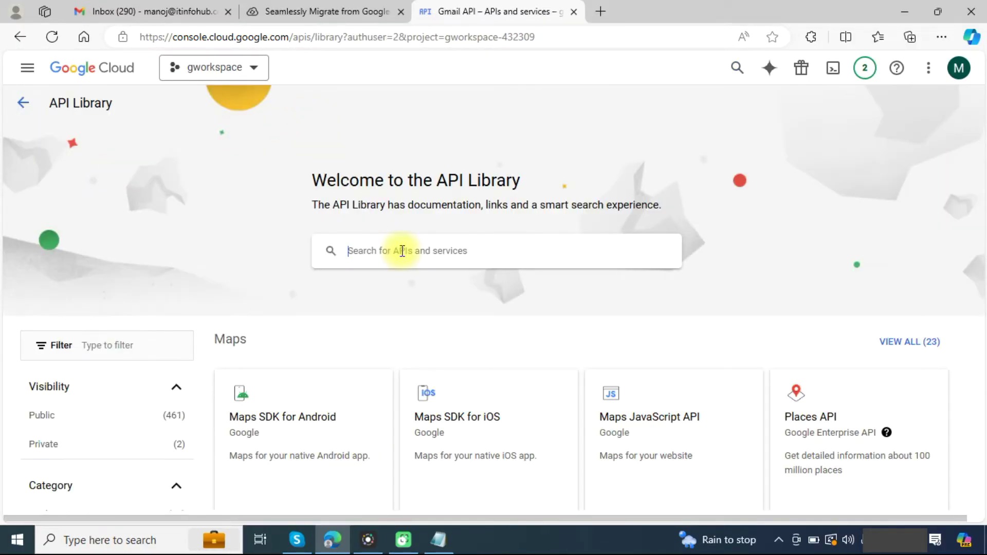
{"action": "left_click", "coordinate": [402, 251]}
{"action": "type", "text": "contacts"}
{"action": "key", "text": "Return"}
{"action": "left_click", "coordinate": [401, 251]}
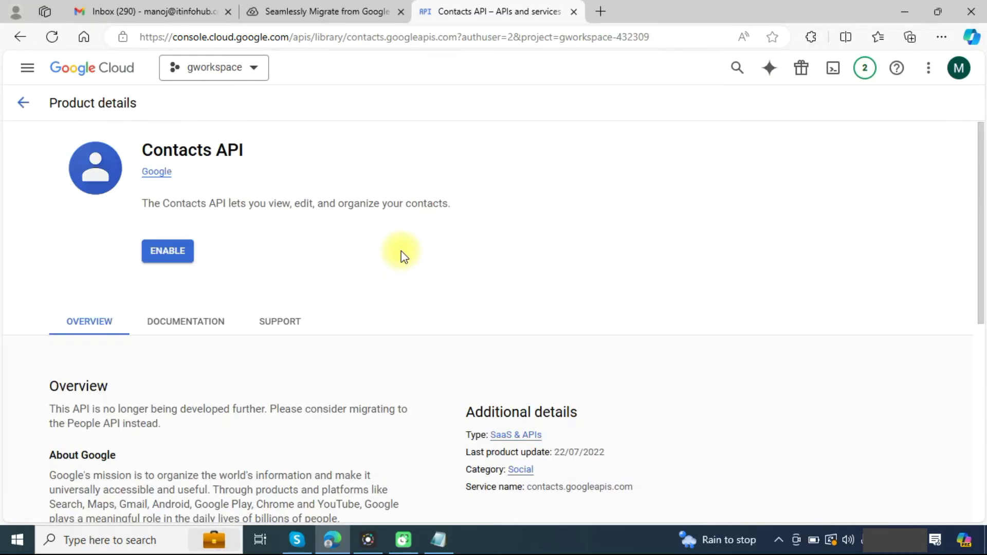
{"action": "left_click", "coordinate": [174, 251]}
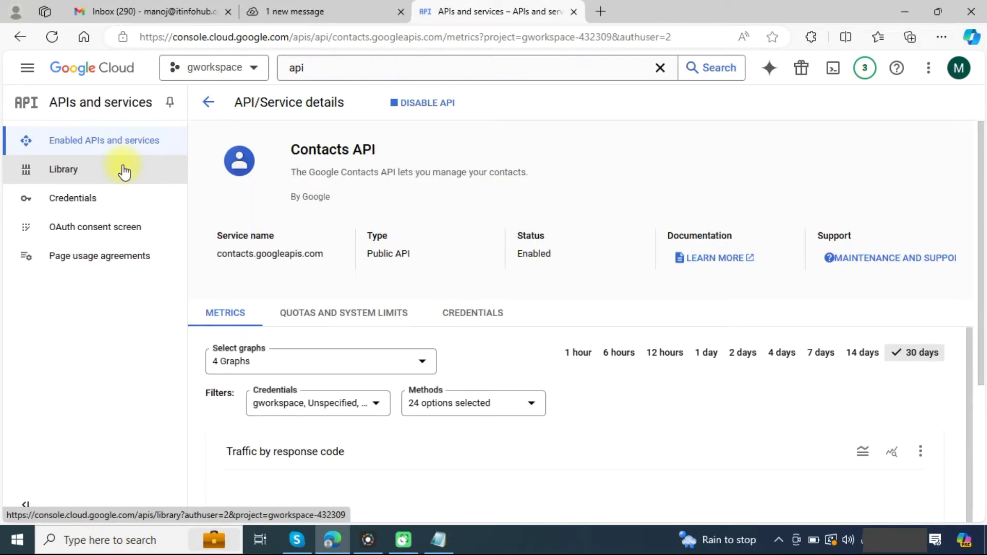
{"action": "left_click", "coordinate": [124, 170]}
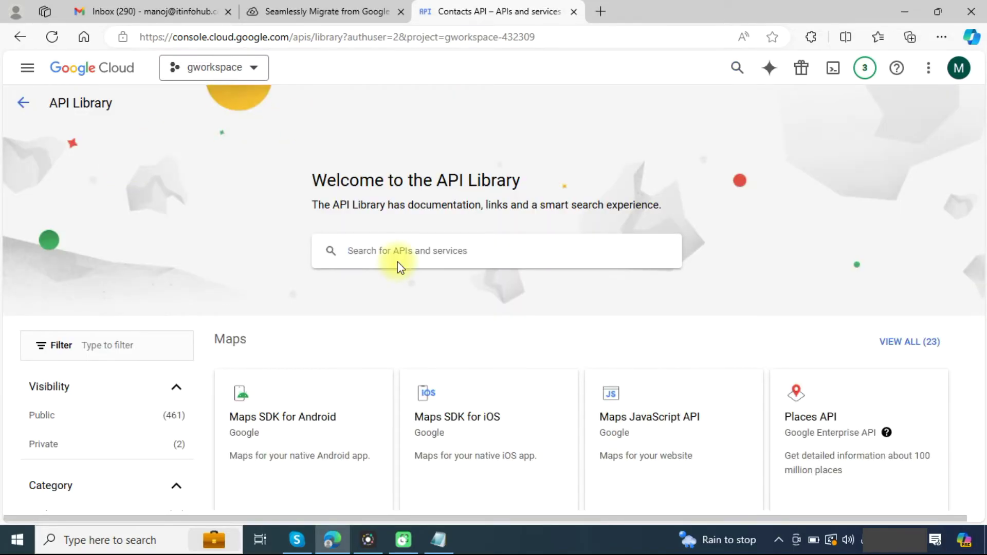
{"action": "left_click", "coordinate": [397, 252]}
{"action": "type", "text": "ca"}
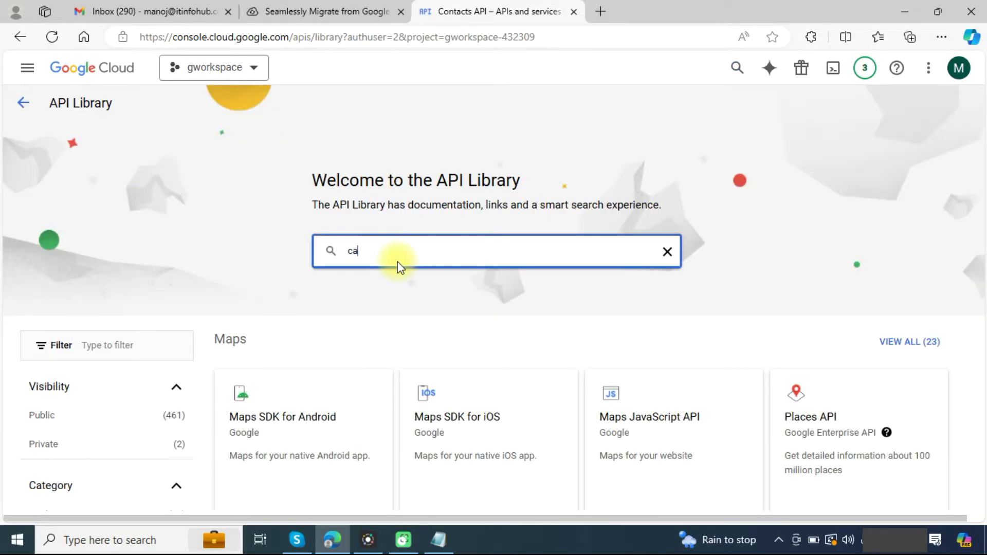
{"action": "type", "text": "lendars"}
{"action": "key", "text": "Return"}
{"action": "left_click", "coordinate": [396, 261]}
{"action": "left_click", "coordinate": [166, 251]}
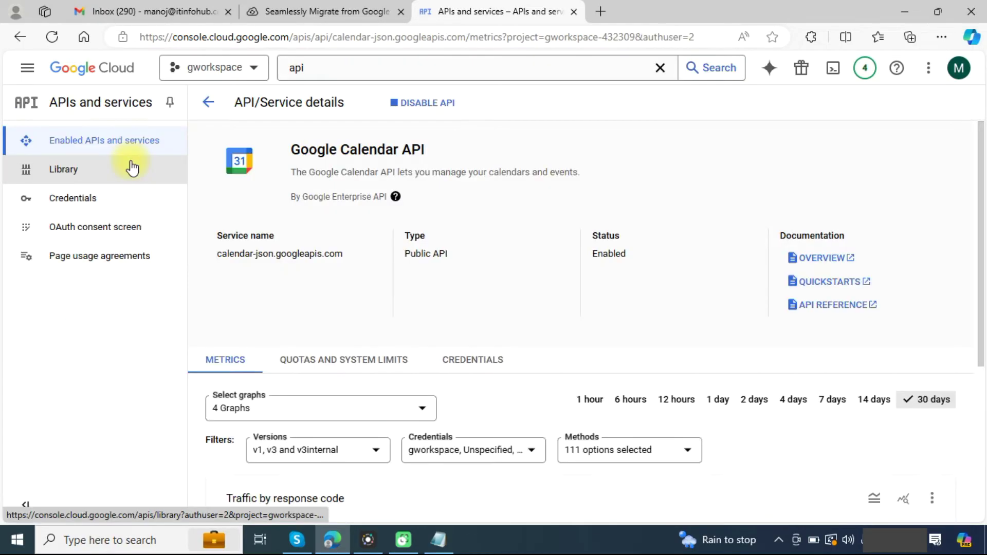
Step: Enable the Admin SDK API and the CalDAV API
{"action": "left_click", "coordinate": [132, 168]}
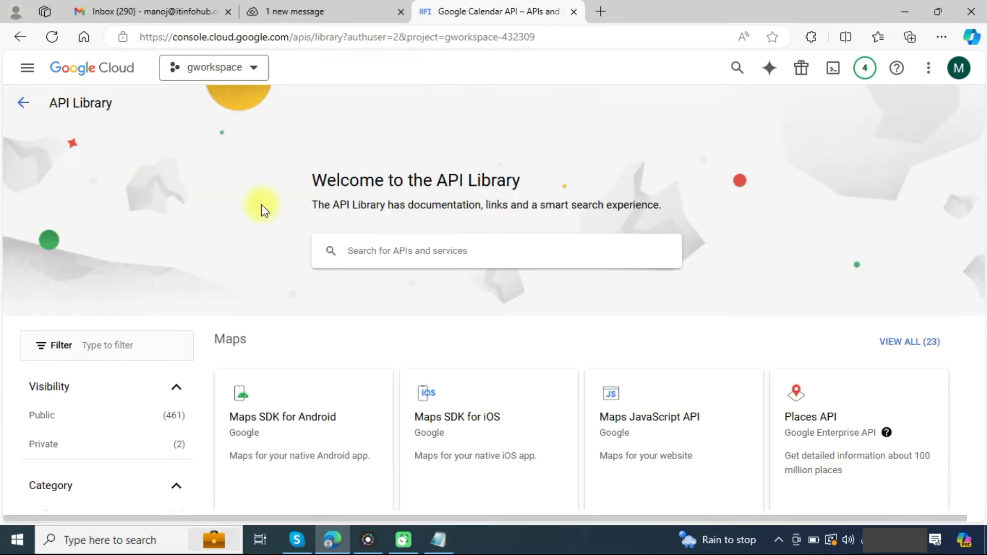
{"action": "left_click", "coordinate": [441, 252]}
{"action": "type", "text": "admin"}
{"action": "key", "text": "Return"}
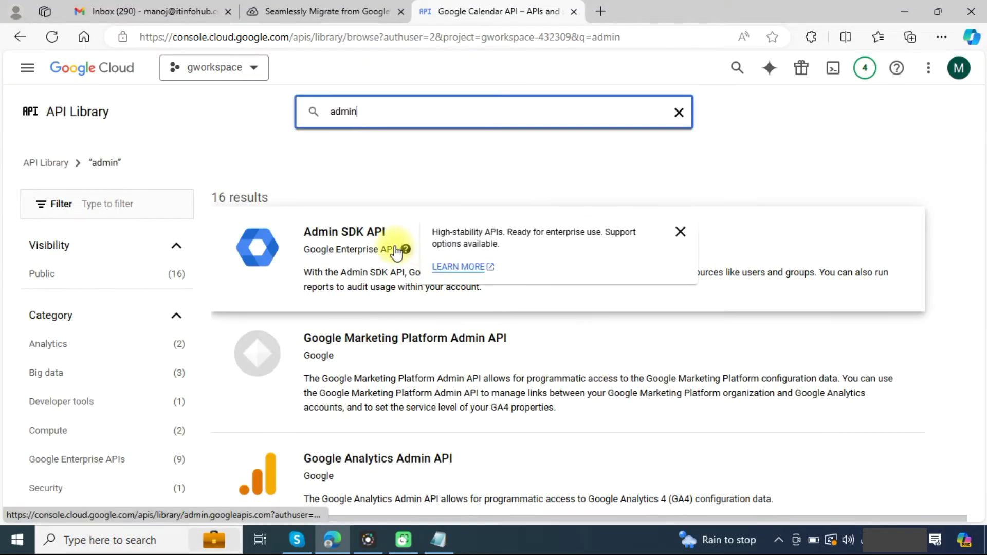
{"action": "left_click", "coordinate": [394, 249]}
{"action": "left_click", "coordinate": [163, 248]}
{"action": "left_click", "coordinate": [96, 170]}
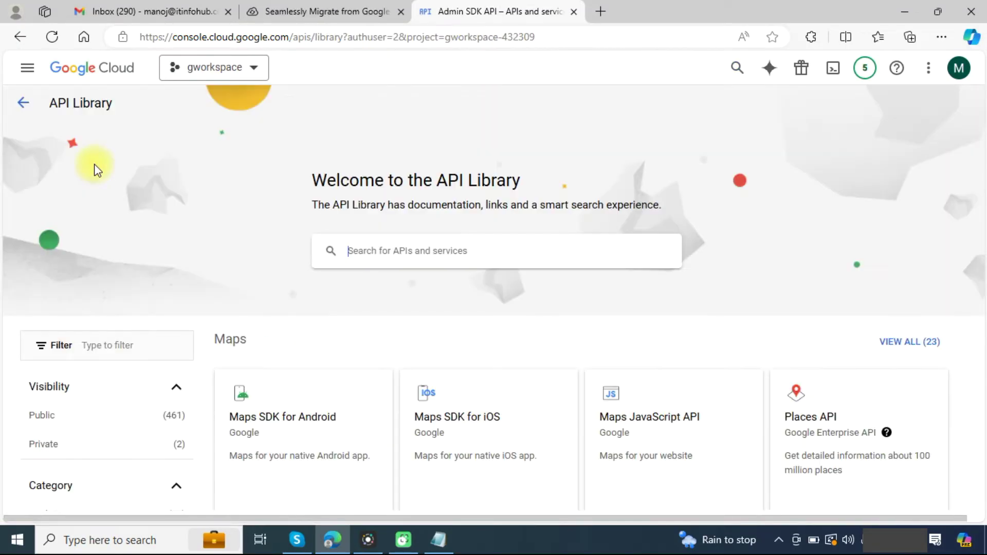
{"action": "left_click", "coordinate": [469, 250]}
{"action": "type", "text": "cal"}
{"action": "left_click", "coordinate": [442, 280]}
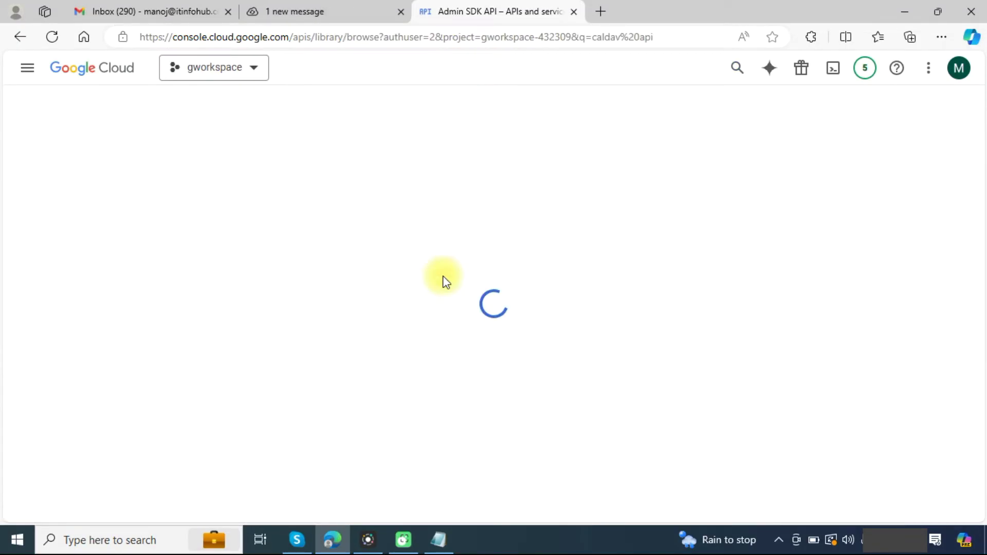
{"action": "left_click", "coordinate": [466, 249]}
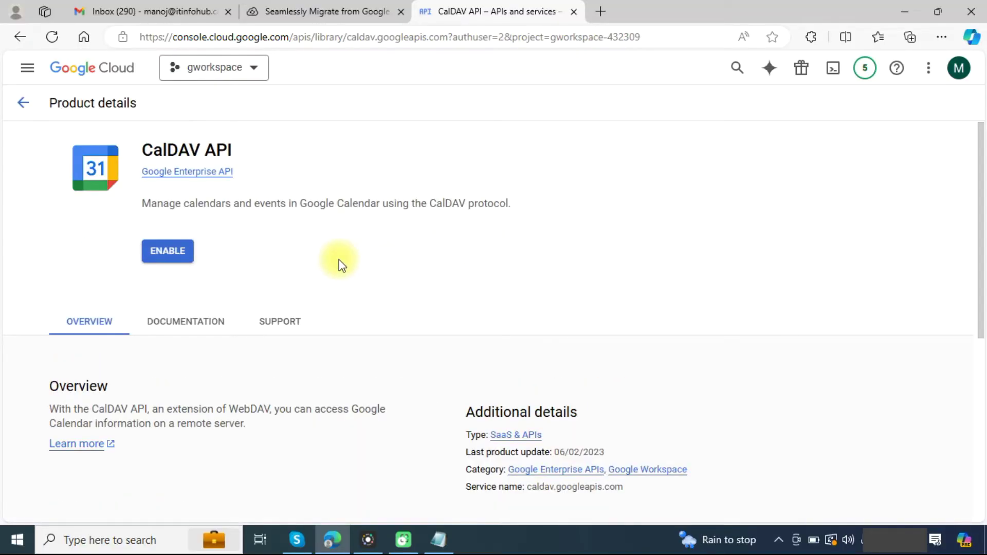
{"action": "left_click", "coordinate": [153, 252]}
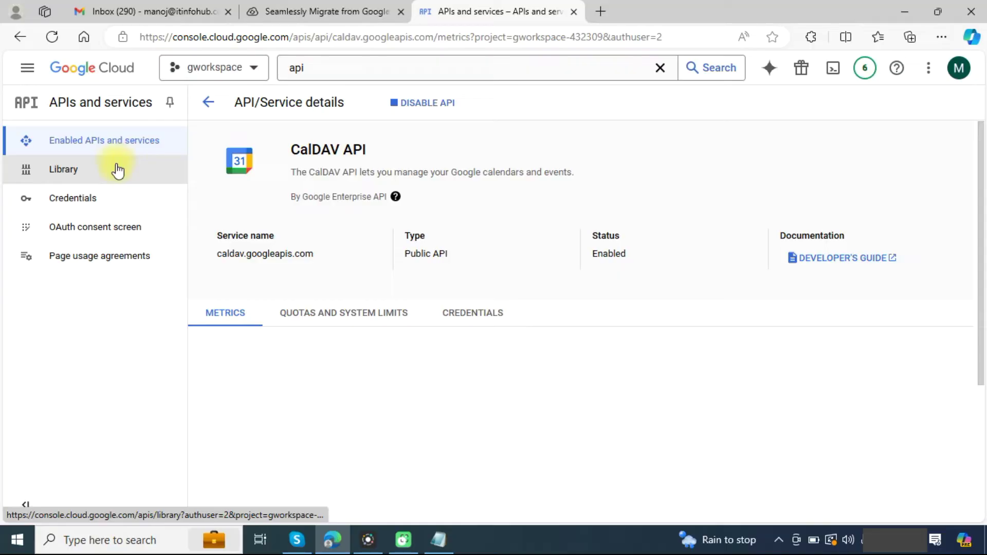
Step: Enable the People API
{"action": "left_click", "coordinate": [117, 170]}
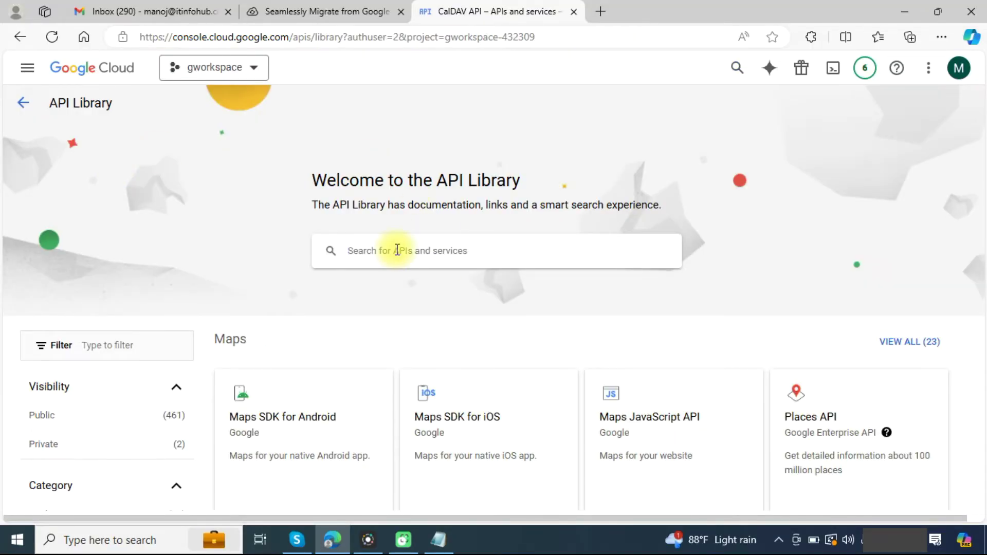
{"action": "left_click", "coordinate": [397, 251]}
{"action": "type", "text": "people api"}
{"action": "key", "text": "Return"}
{"action": "left_click", "coordinate": [358, 250]}
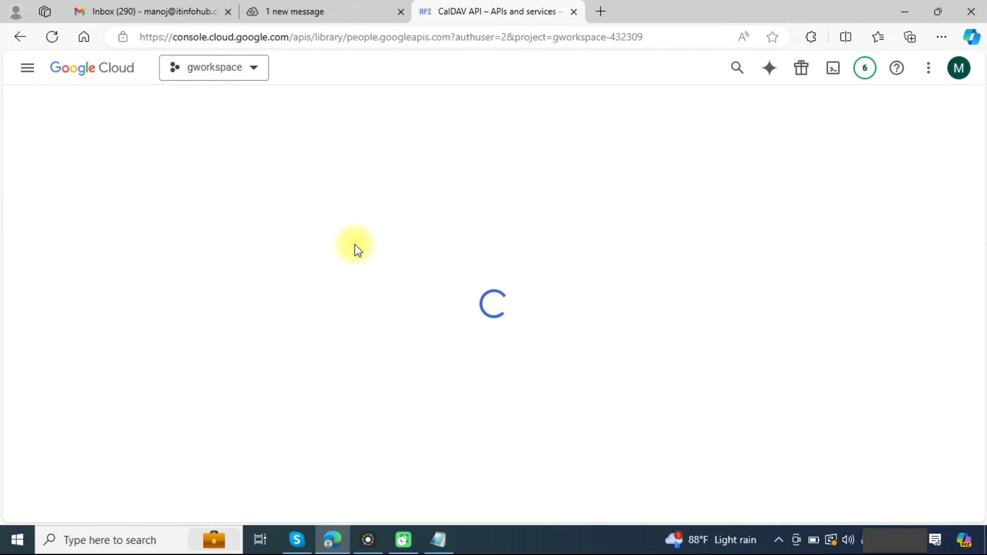
{"action": "left_click", "coordinate": [157, 251]}
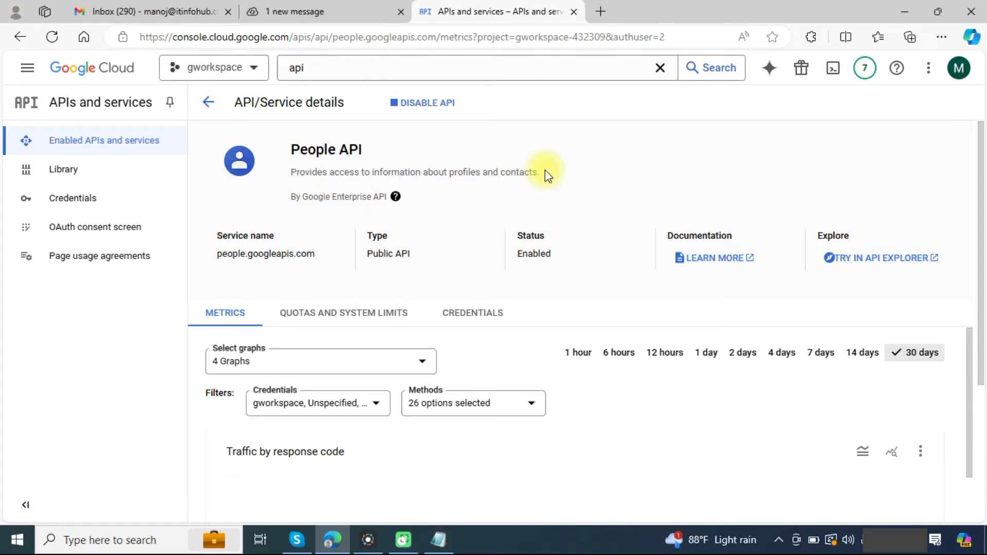
Step: Jump to section 2.2.3 Add Domain Wide Delegation in the CloudBik guide and follow its admin.google.com link
{"action": "left_click", "coordinate": [262, 12]}
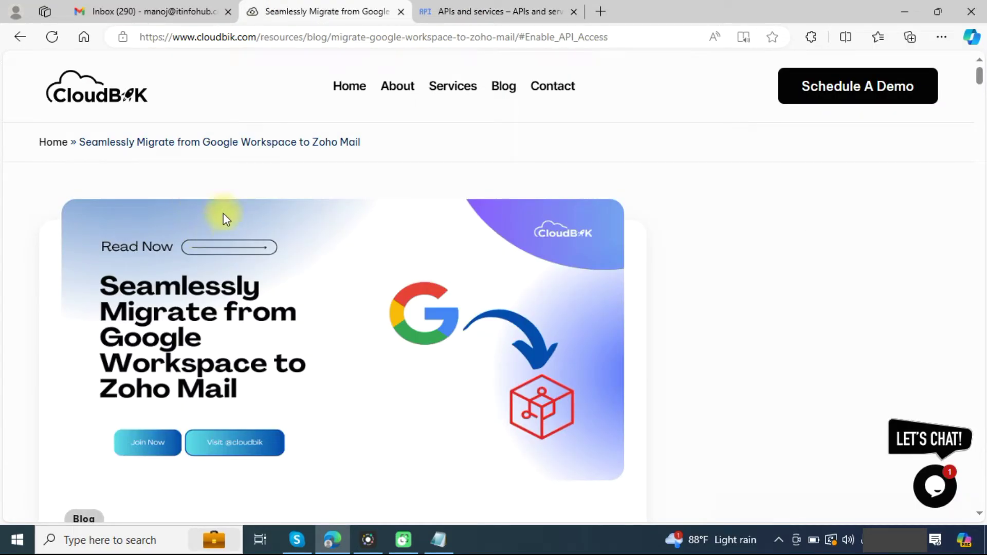
{"action": "scroll", "coordinate": [223, 214], "scroll_direction": "down", "scroll_amount": 12}
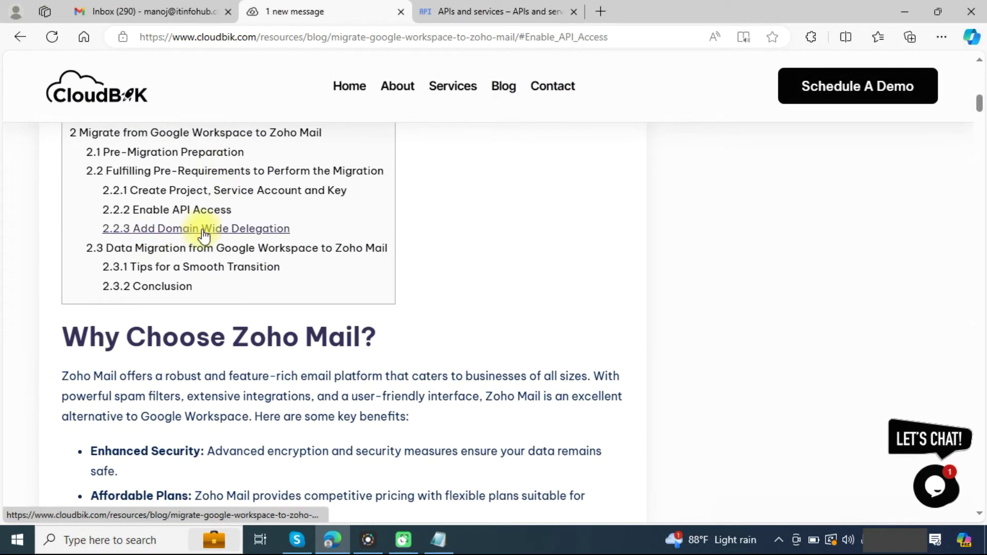
{"action": "left_click", "coordinate": [201, 230]}
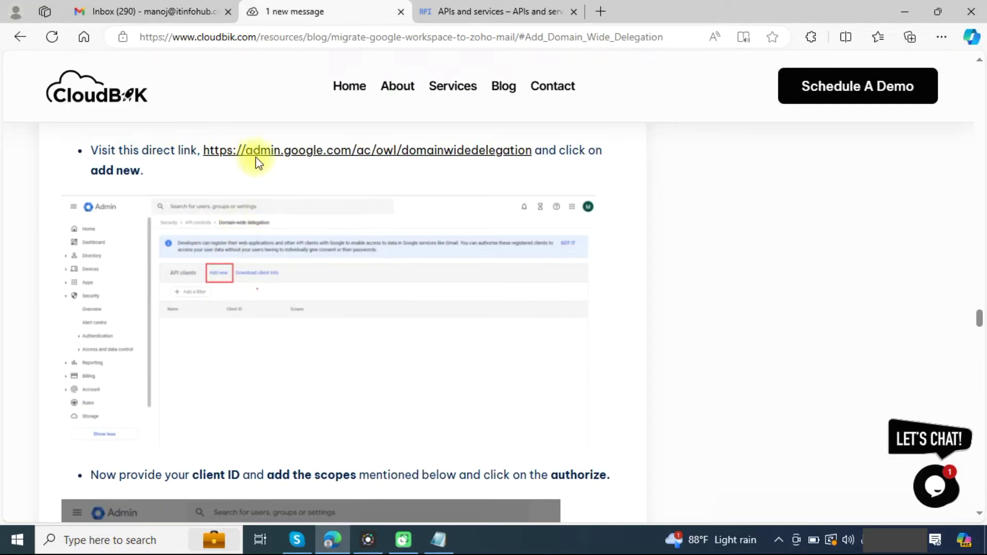
{"action": "left_click", "coordinate": [383, 162]}
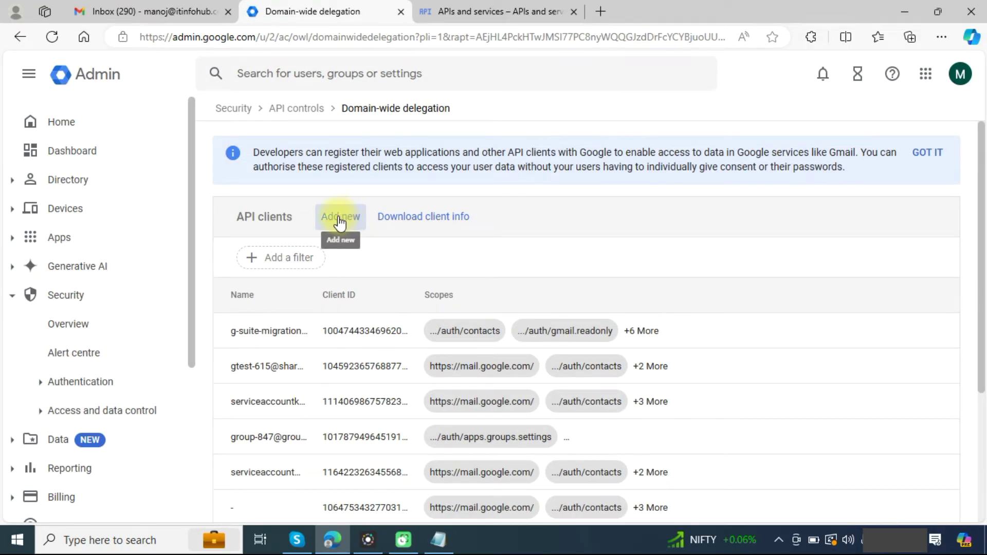
Step: Add a new API client using the service account's client ID from Notepad
{"action": "left_click", "coordinate": [340, 221]}
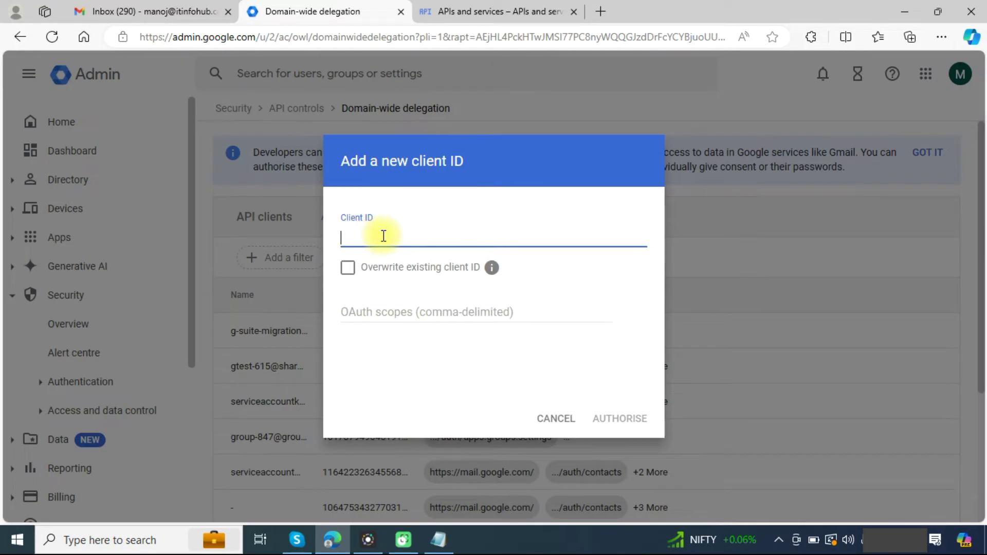
{"action": "left_click", "coordinate": [438, 540]}
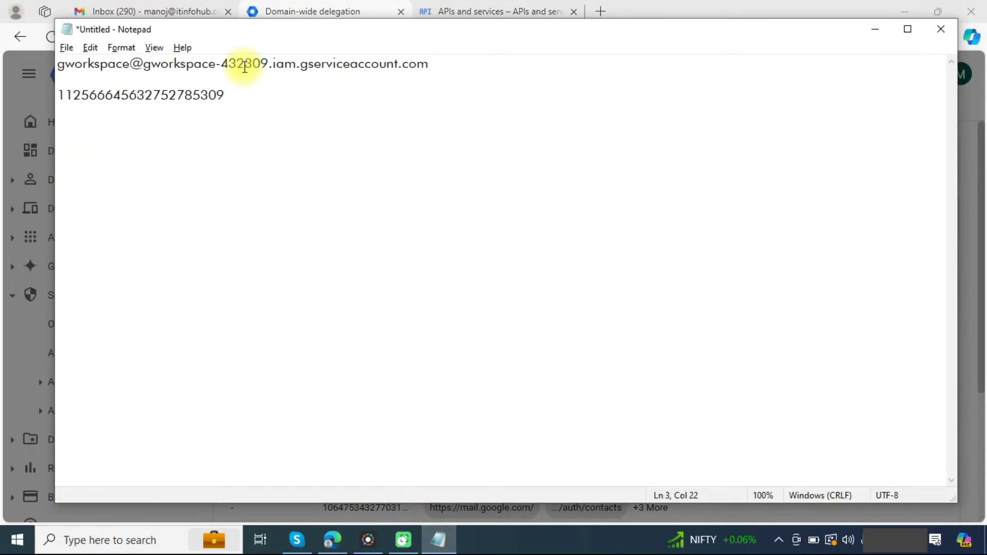
{"action": "left_click_drag", "start_coordinate": [233, 99], "coordinate": [50, 94]}
{"action": "key", "text": "ctrl+c"}
{"action": "left_click", "coordinate": [50, 94]}
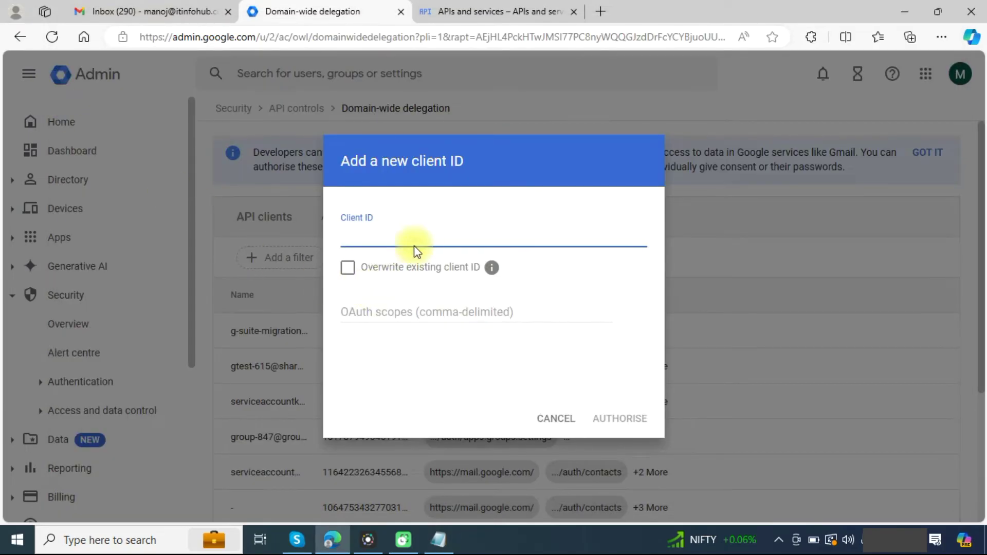
{"action": "key", "text": "ctrl+v"}
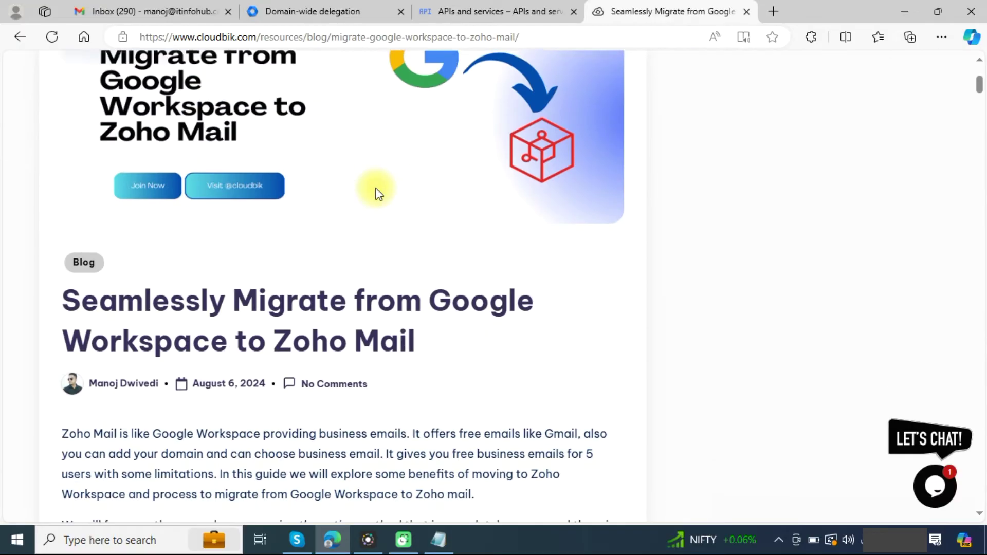
Step: Copy the OAuth scope URLs from the guide's delegation section into the client's OAuth scopes
{"action": "scroll", "coordinate": [375, 192], "scroll_direction": "down", "scroll_amount": 5}
{"action": "scroll", "coordinate": [244, 354], "scroll_direction": "down", "scroll_amount": 2}
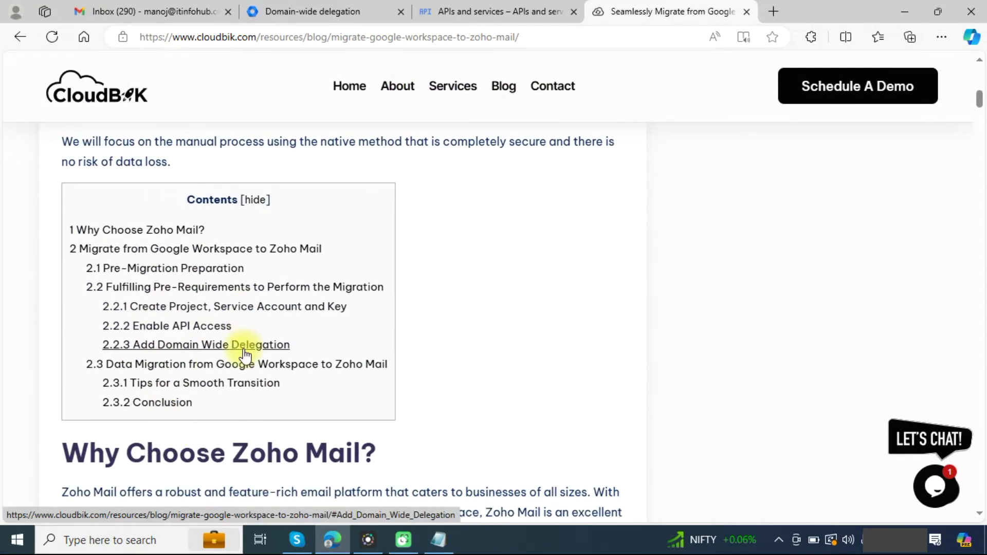
{"action": "left_click", "coordinate": [244, 349]}
{"action": "scroll", "coordinate": [256, 264], "scroll_direction": "down", "scroll_amount": 10}
{"action": "left_click_drag", "start_coordinate": [256, 264], "coordinate": [632, 271]}
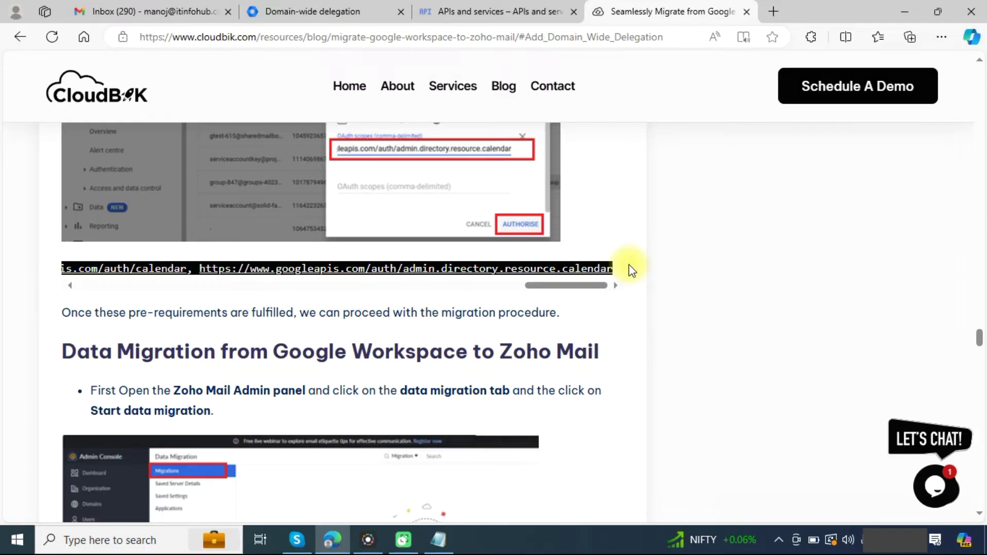
{"action": "left_click", "coordinate": [494, 11]}
{"action": "left_click", "coordinate": [314, 12]}
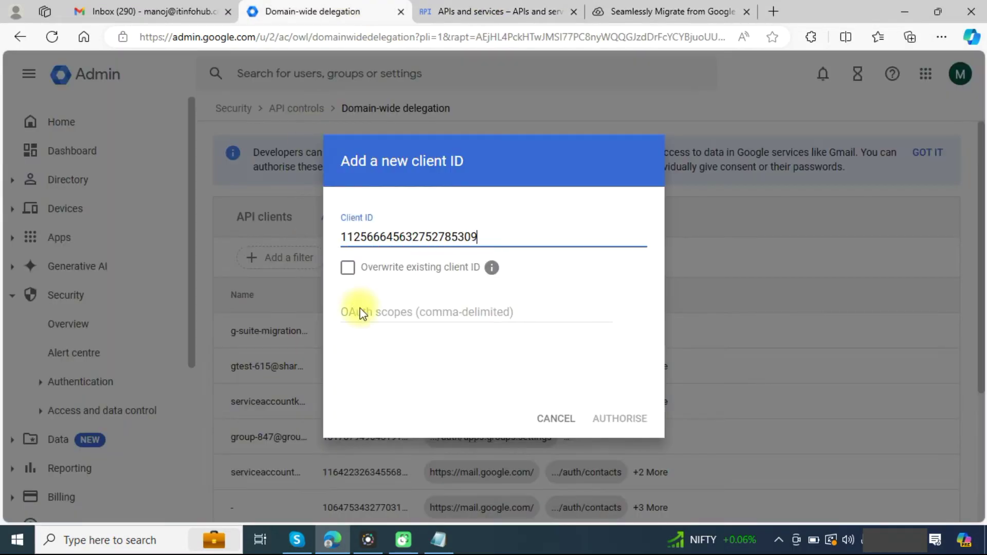
{"action": "left_click", "coordinate": [434, 314]}
{"action": "key", "text": "ctrl+v"}
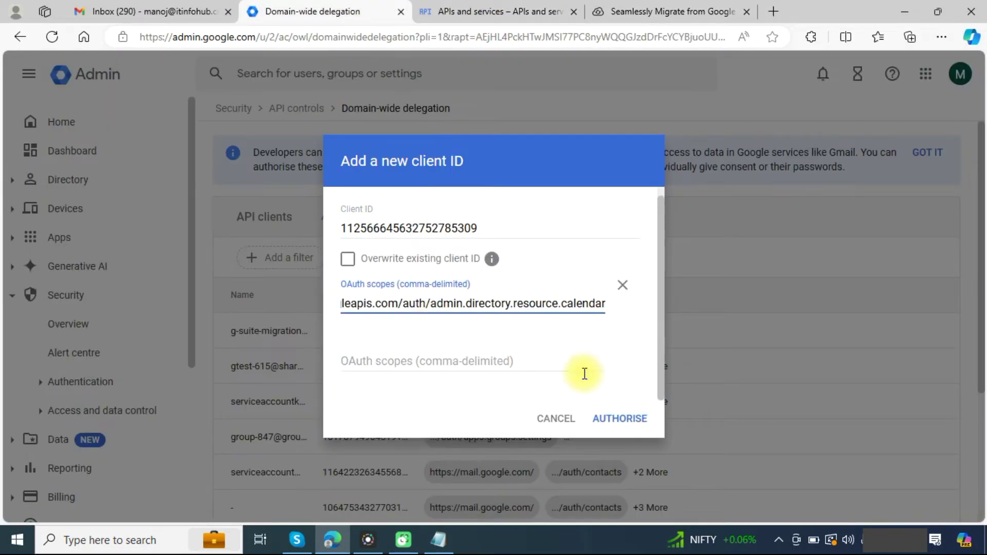
Step: Authorise the delegation client, then open Zoho Workplace and its account profile panel
{"action": "left_click", "coordinate": [631, 419]}
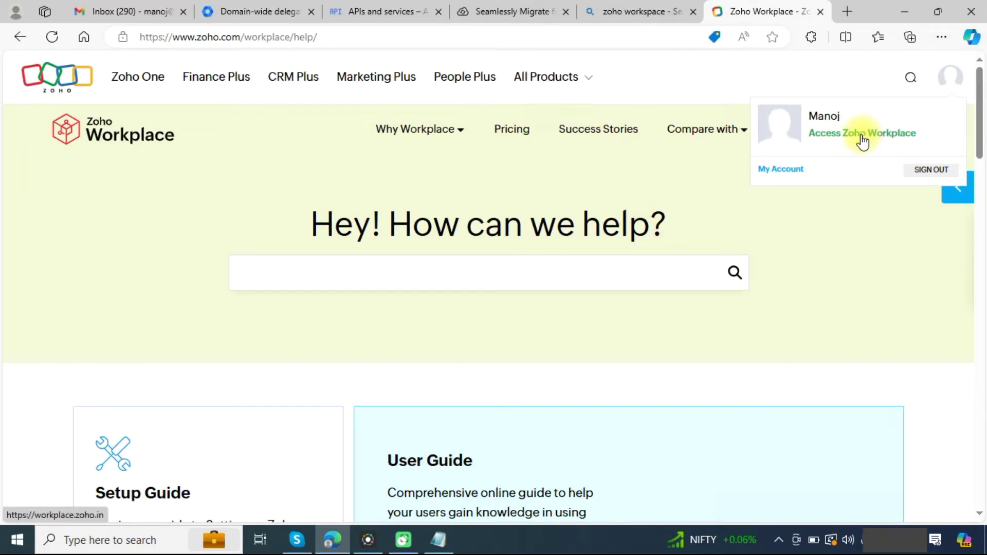
{"action": "left_click", "coordinate": [862, 139]}
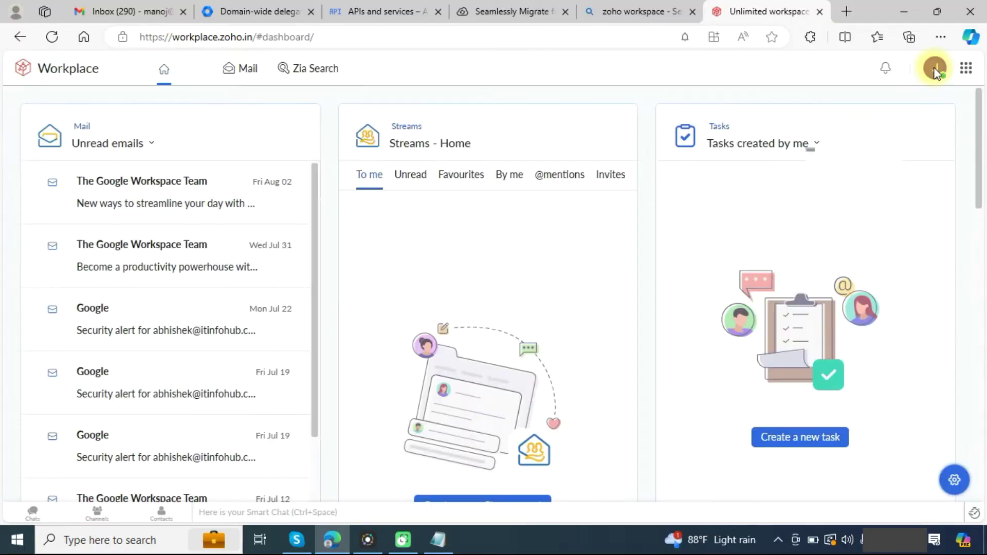
{"action": "left_click", "coordinate": [934, 71]}
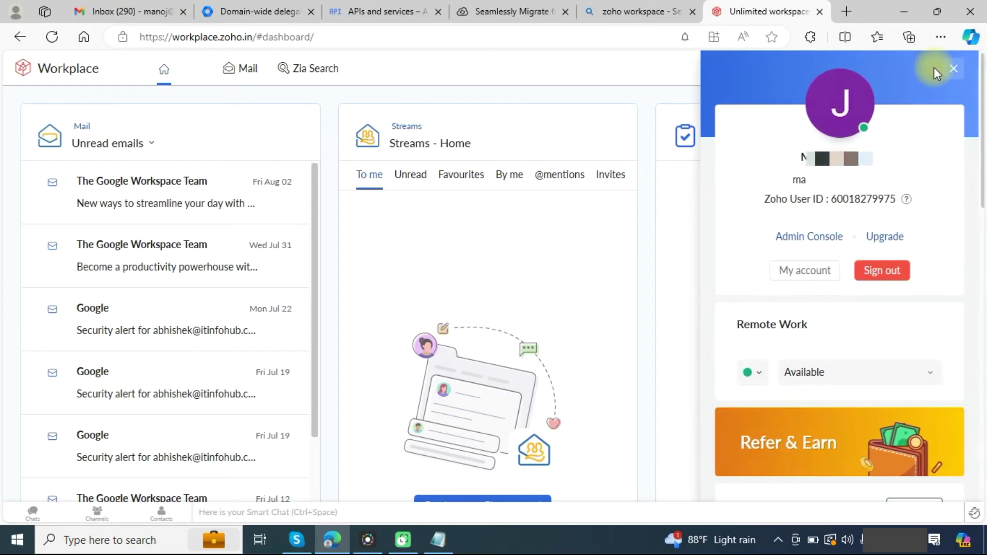
Step: Open Data Migration in Zoho Mail Admin Console and start a migration named gworkspace
{"action": "left_click", "coordinate": [804, 238]}
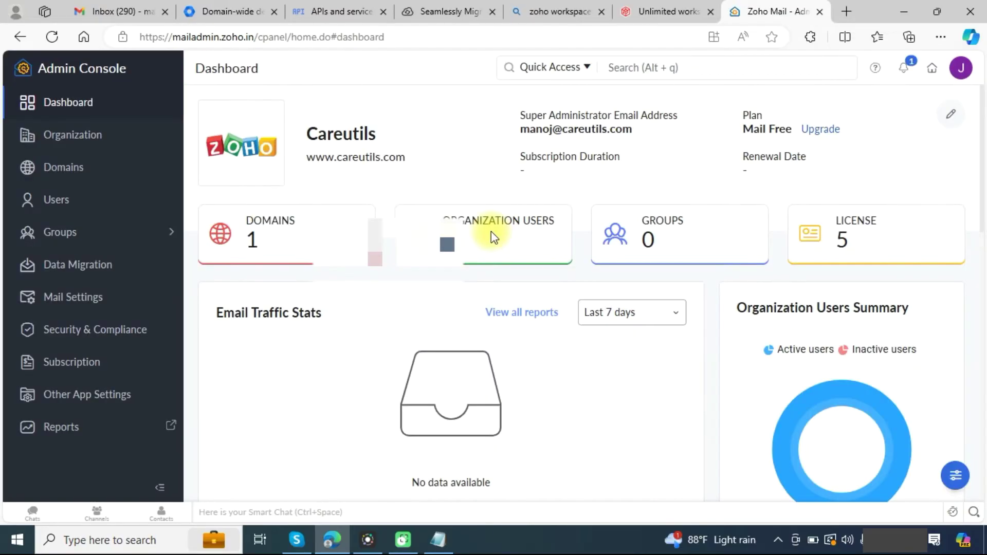
{"action": "left_click", "coordinate": [491, 236]}
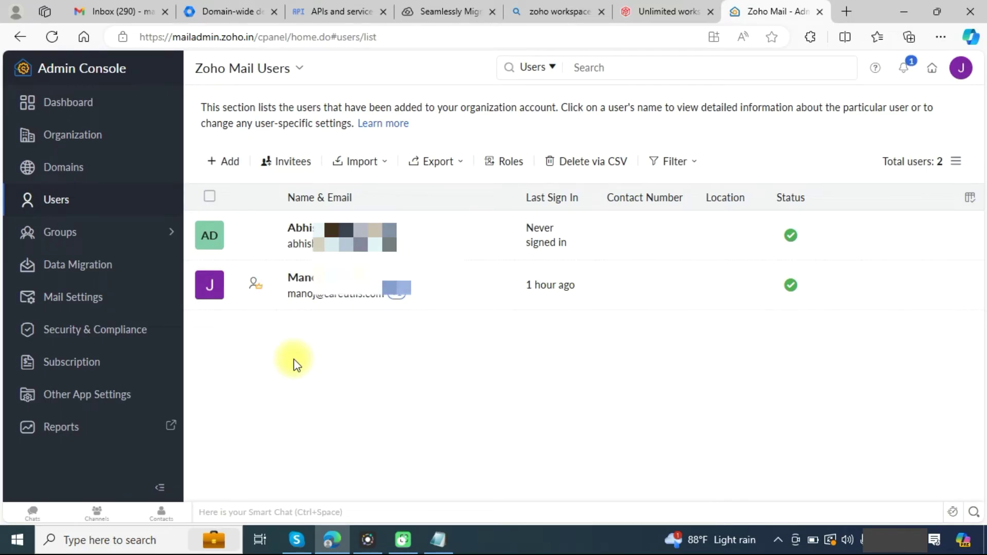
{"action": "left_click", "coordinate": [77, 269]}
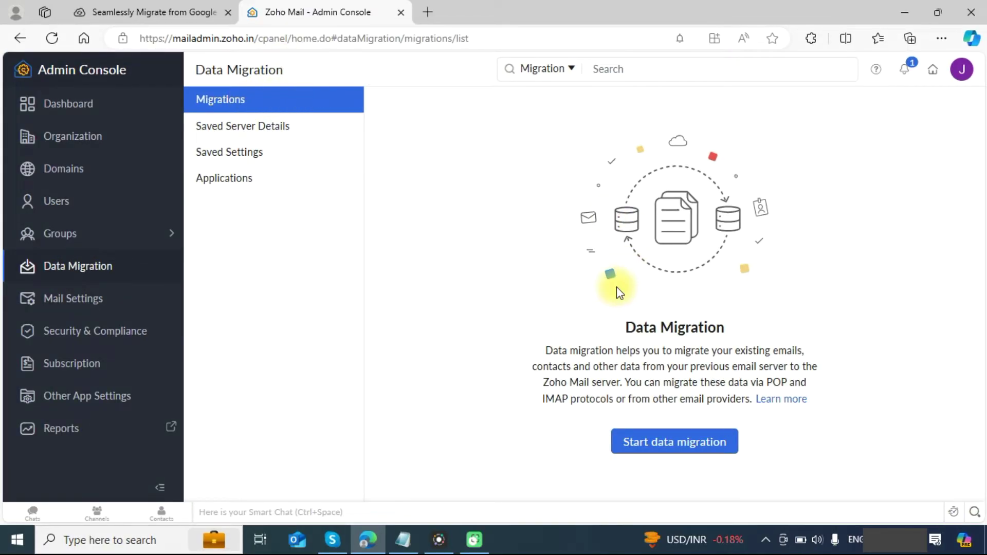
{"action": "left_click", "coordinate": [662, 451]}
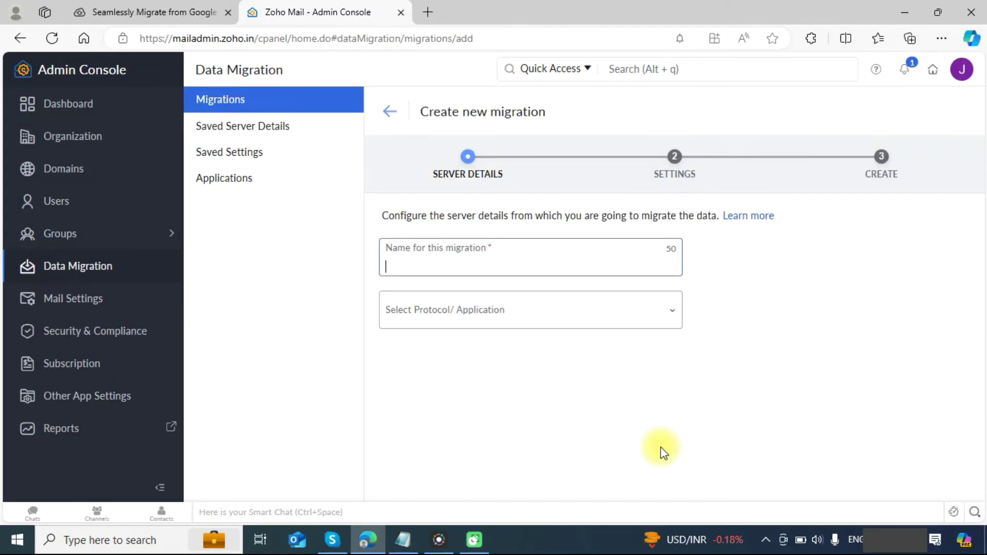
{"action": "left_click", "coordinate": [426, 265]}
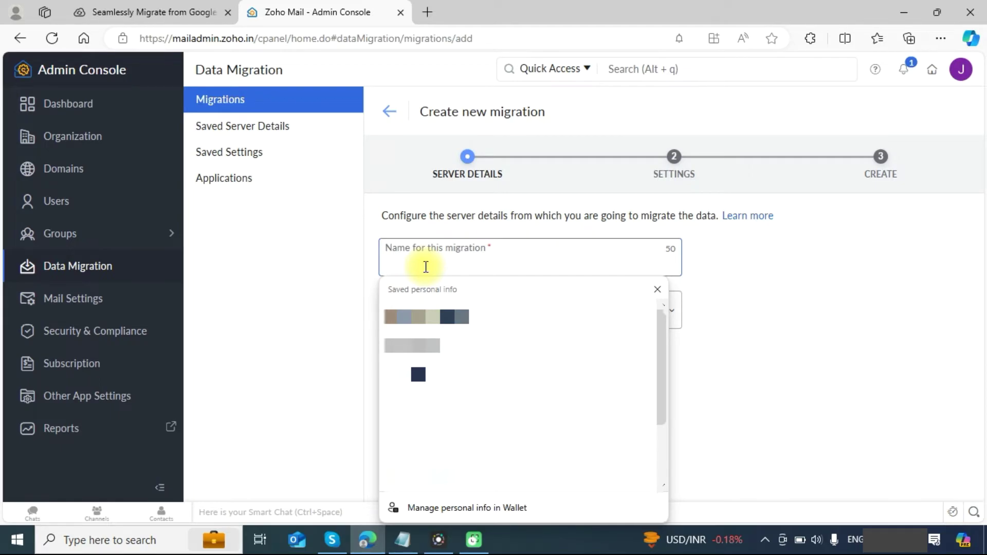
{"action": "type", "text": "gwo"}
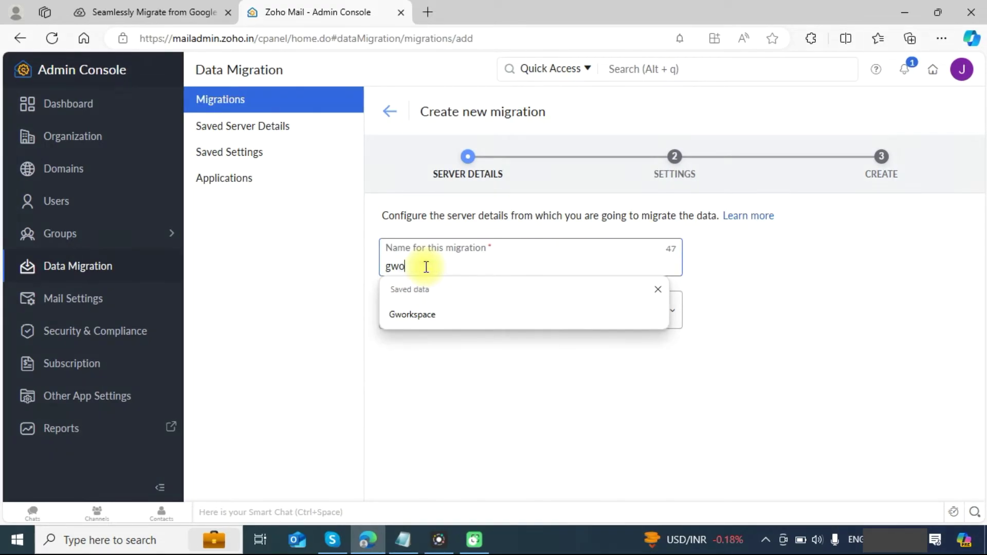
{"action": "type", "text": "rkspa"}
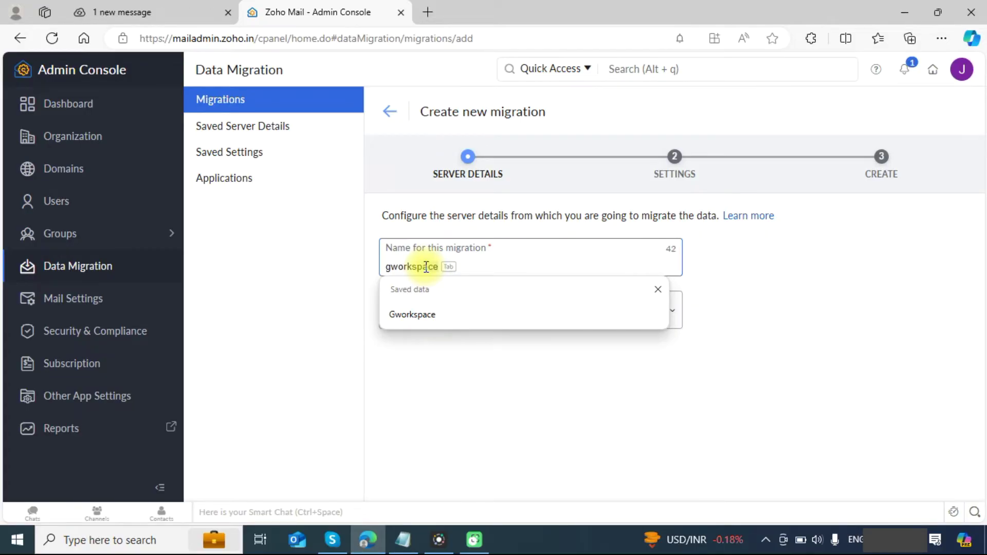
{"action": "type", "text": "ce"}
{"action": "left_click", "coordinate": [347, 397]}
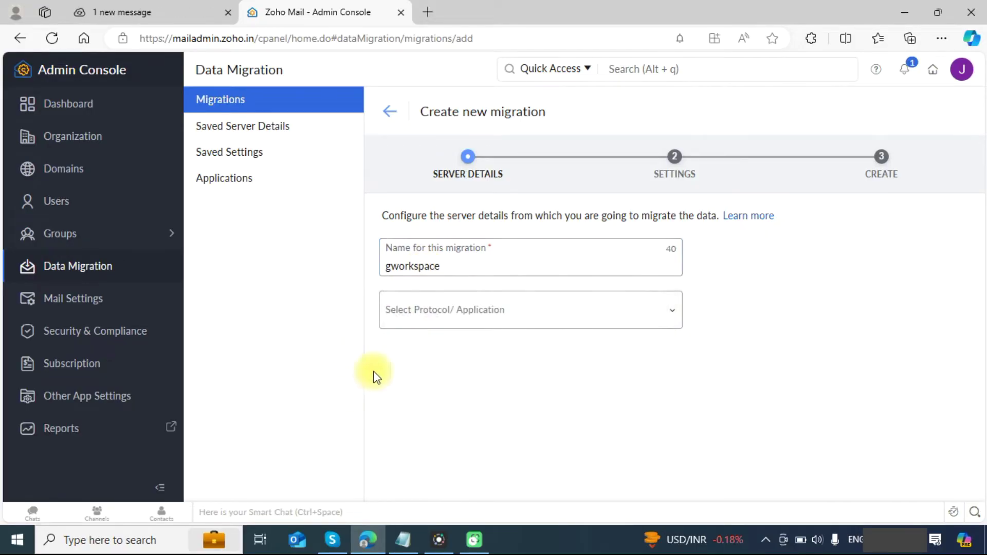
{"action": "left_click", "coordinate": [511, 322]}
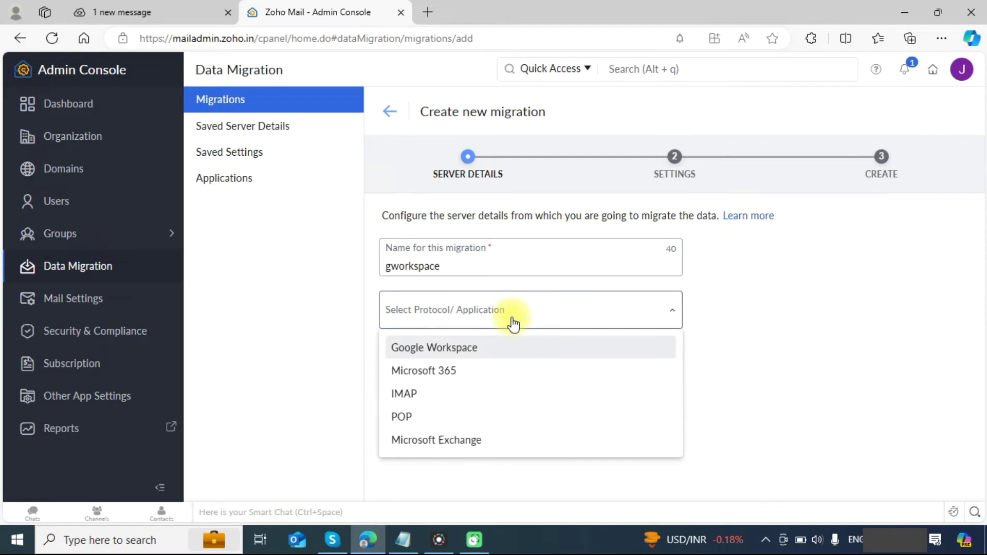
Step: Choose Google Workspace as the source and fill in the saved super administrator e-mail address
{"action": "left_click", "coordinate": [439, 354]}
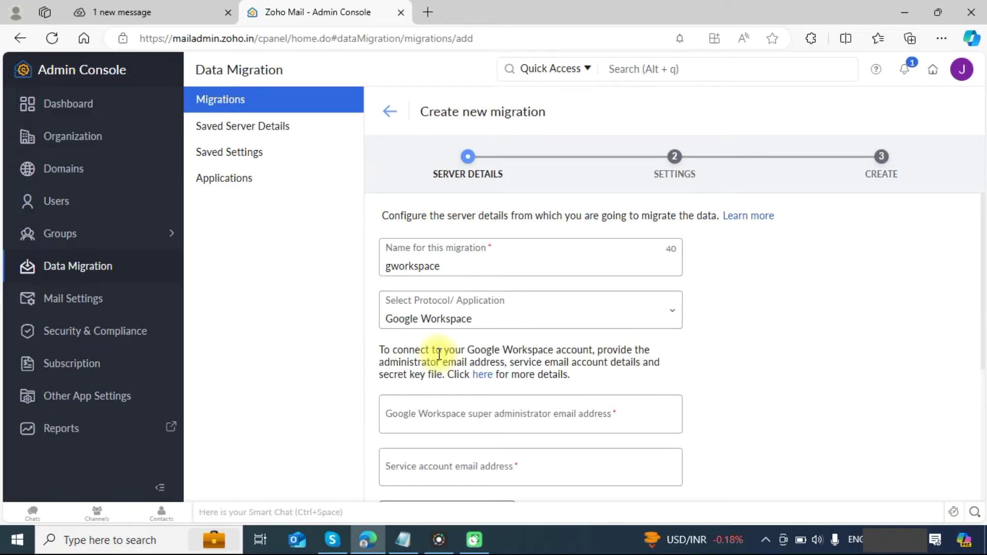
{"action": "scroll", "coordinate": [439, 355], "scroll_direction": "down", "scroll_amount": 3}
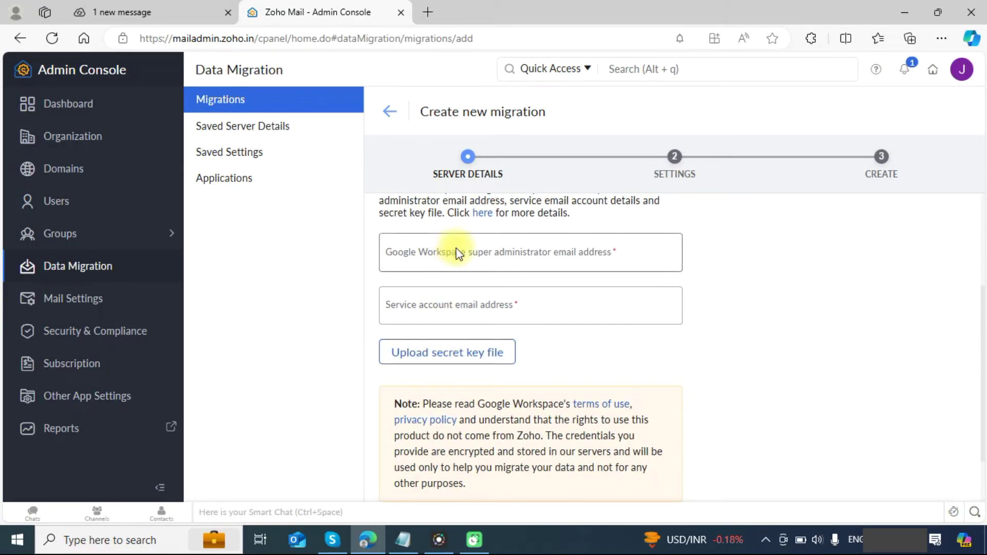
{"action": "left_click", "coordinate": [457, 250]}
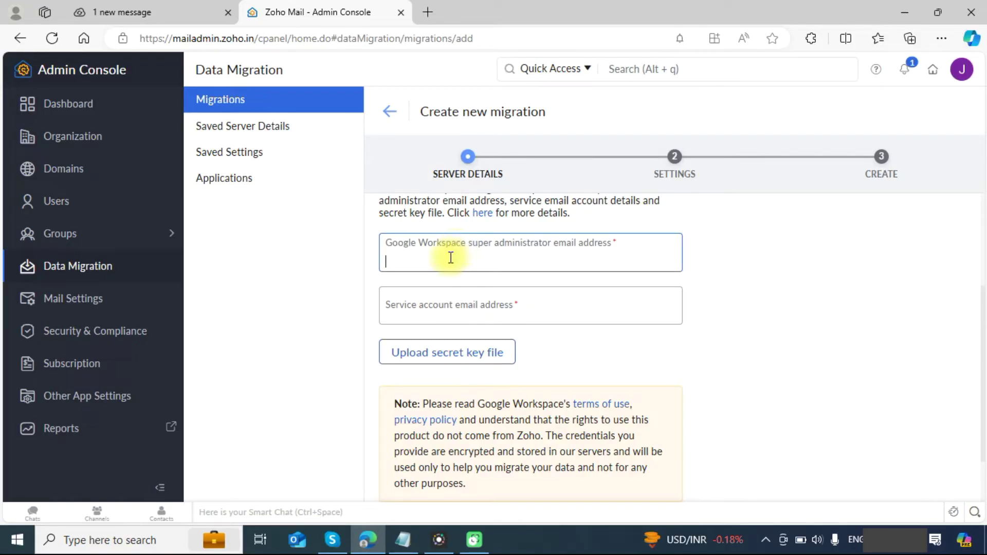
{"action": "left_click", "coordinate": [451, 256]}
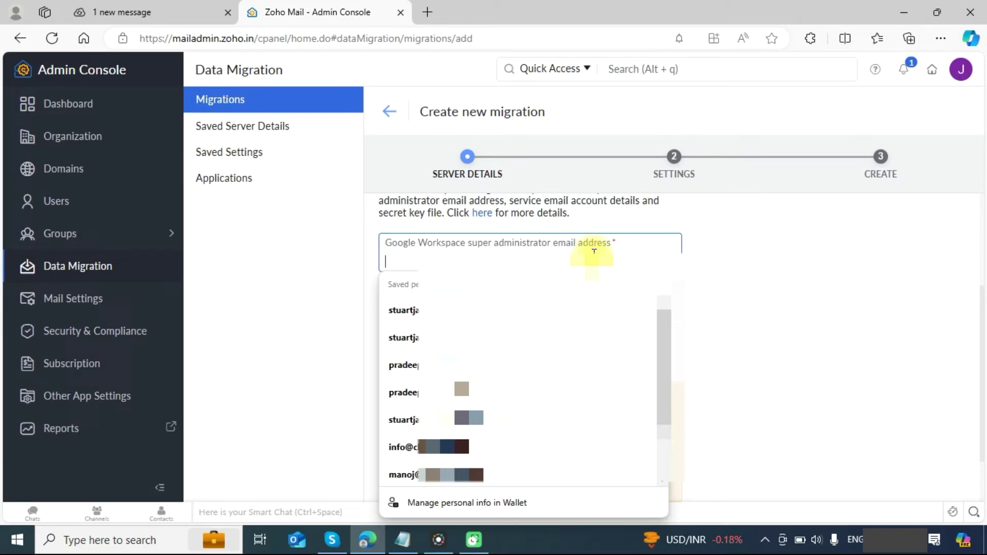
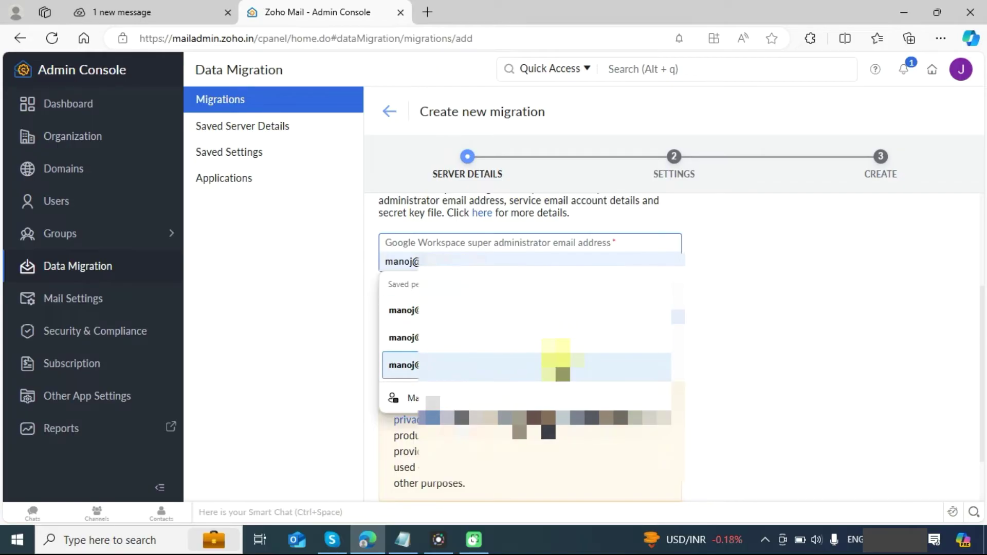
{"action": "left_click", "coordinate": [555, 363]}
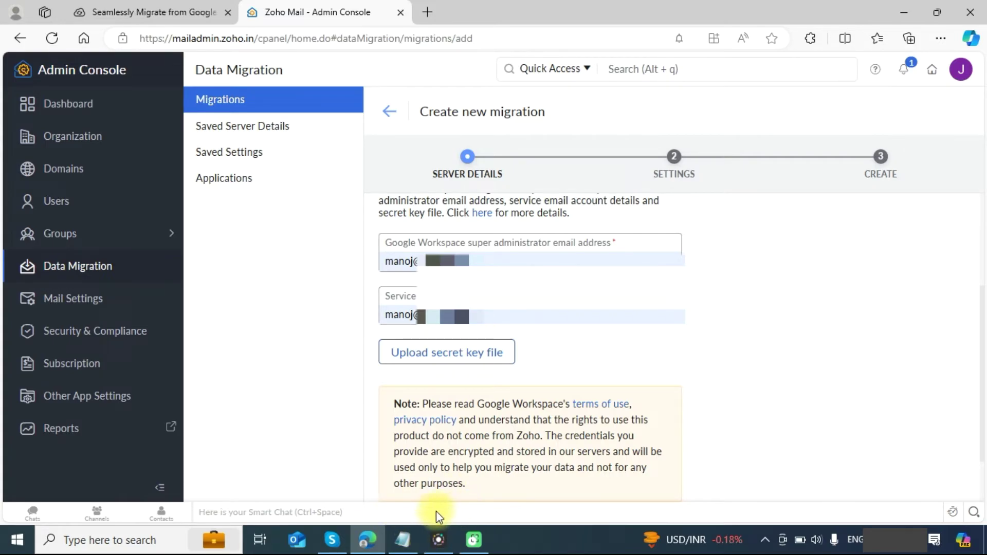
{"action": "left_click", "coordinate": [409, 535]}
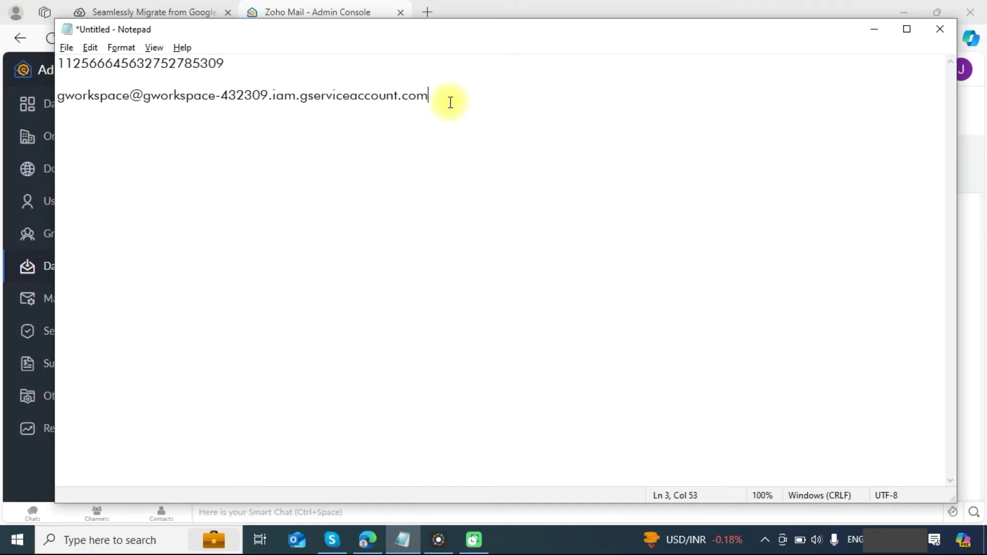
Step: Select the saved gworkspace service account e-mail address in Notepad for copying
{"action": "left_click_drag", "start_coordinate": [449, 101], "coordinate": [40, 82]}
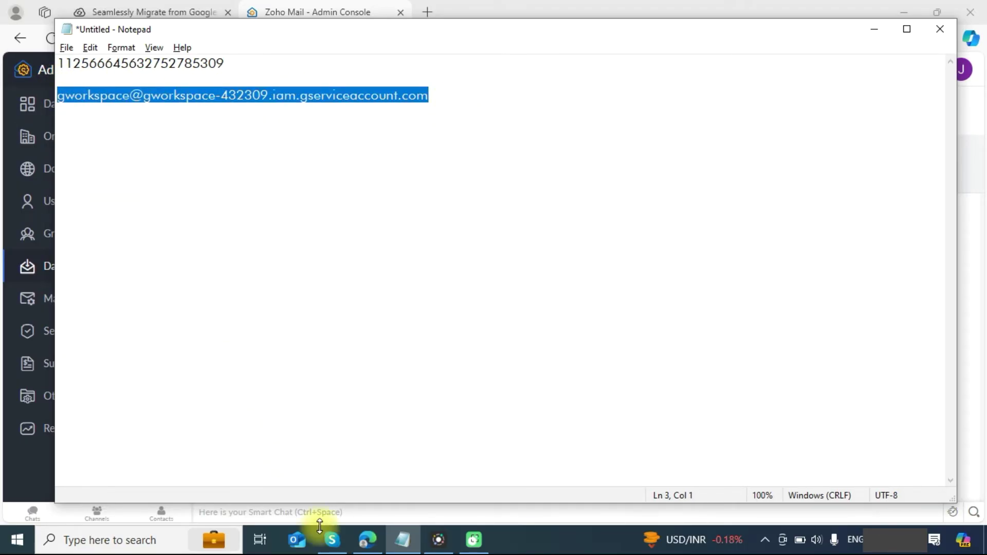
Step: Paste the service account e-mail address into the Zoho migration form's service account field
{"action": "mouse_move", "coordinate": [374, 545]}
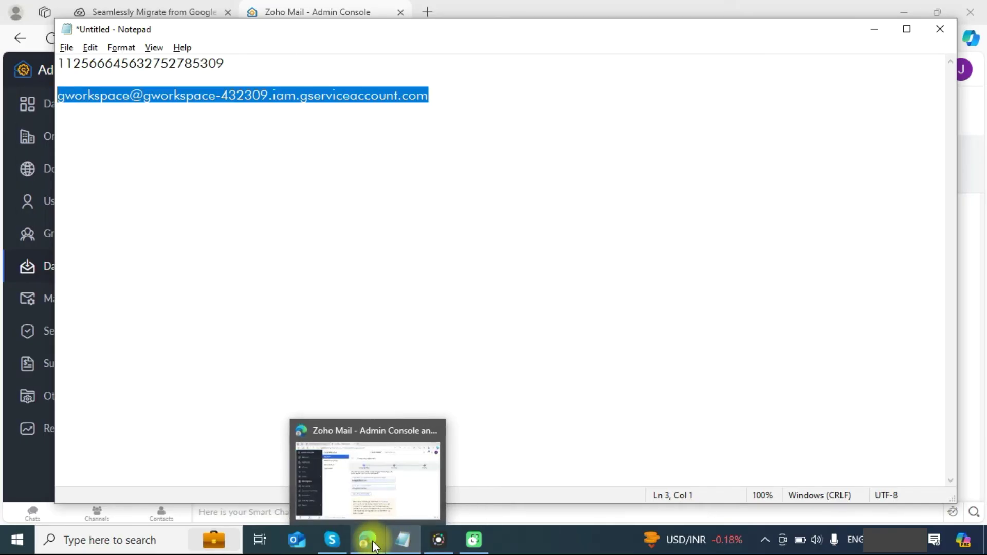
{"action": "left_click", "coordinate": [374, 545]}
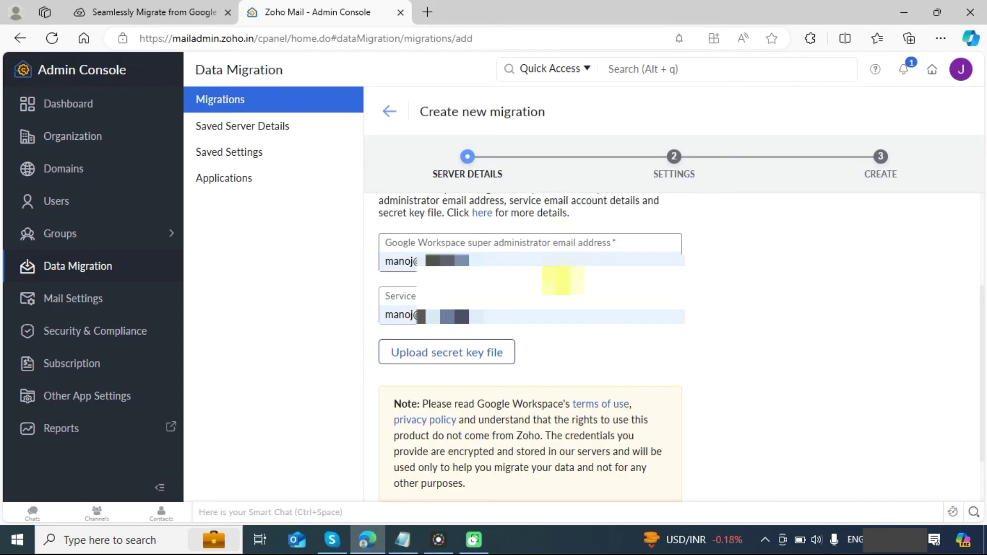
{"action": "left_click", "coordinate": [520, 315]}
{"action": "key", "text": "ctrl+v"}
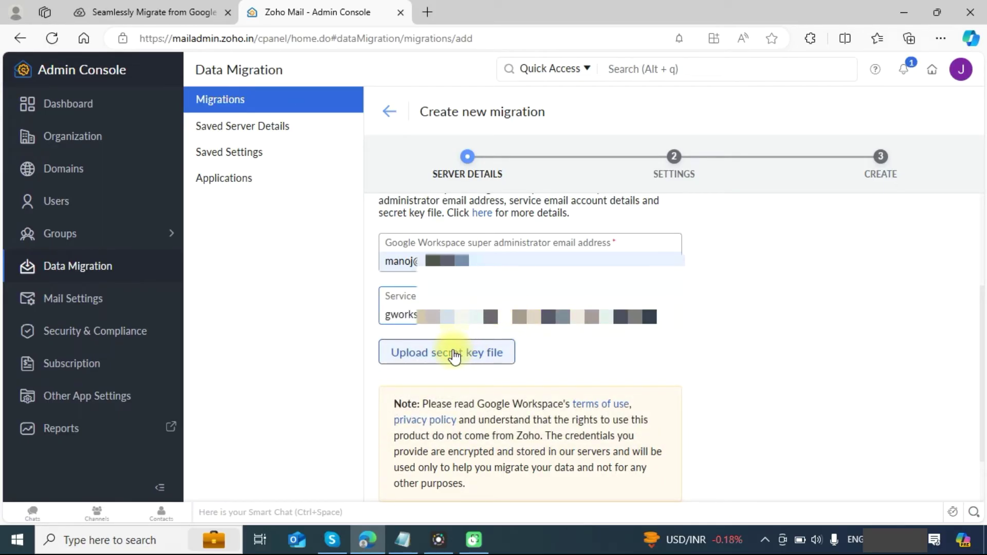
Step: Upload the gworkspace P12 secret key file from Downloads and authenticate the Google Workspace server
{"action": "left_click", "coordinate": [454, 355]}
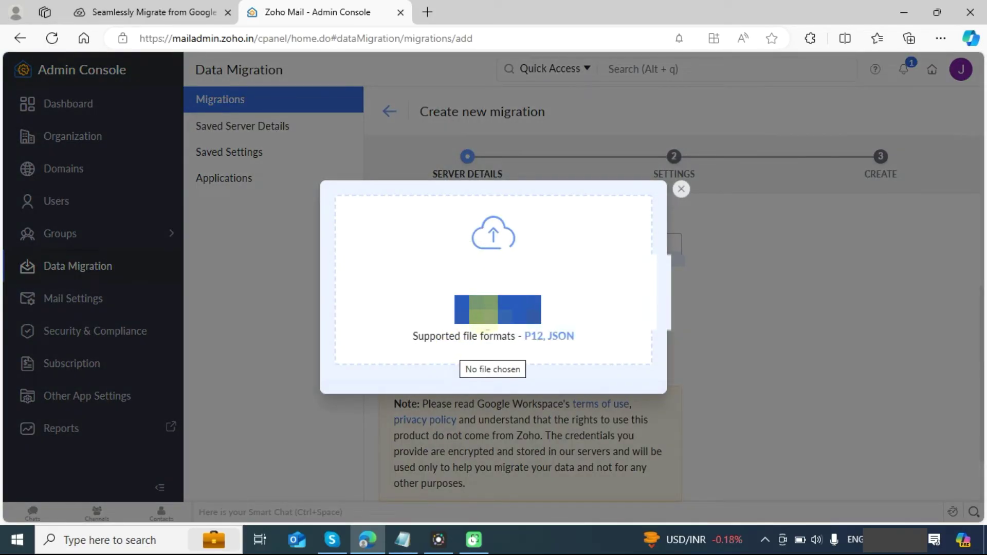
{"action": "left_click", "coordinate": [483, 315]}
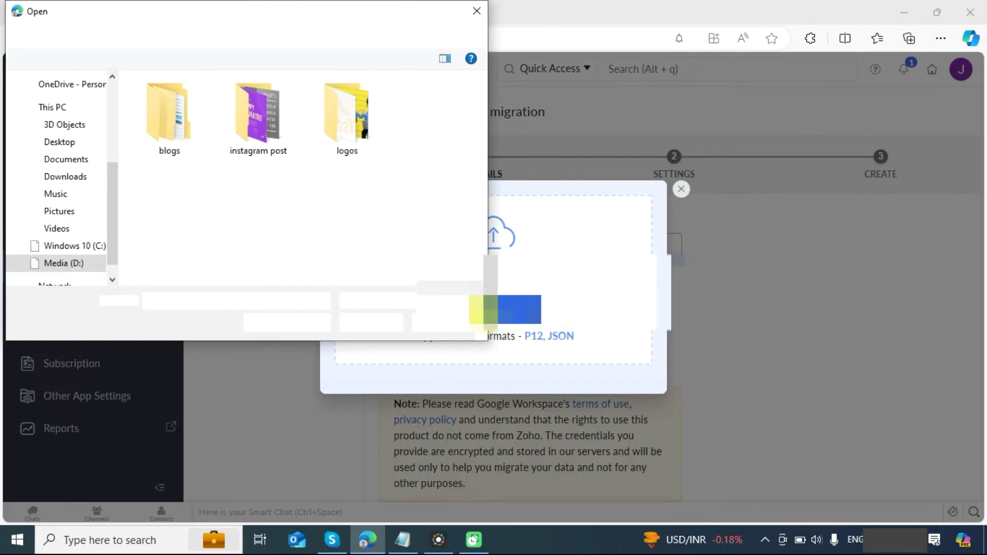
{"action": "left_click", "coordinate": [68, 177]}
{"action": "double_click", "coordinate": [176, 147]}
{"action": "scroll", "coordinate": [895, 381], "scroll_direction": "down", "scroll_amount": 2}
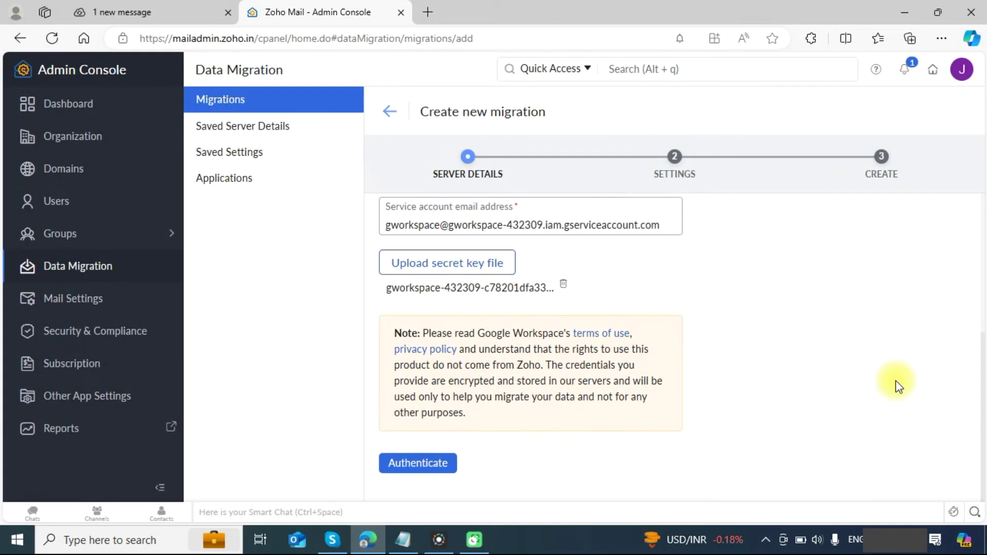
{"action": "left_click", "coordinate": [410, 464]}
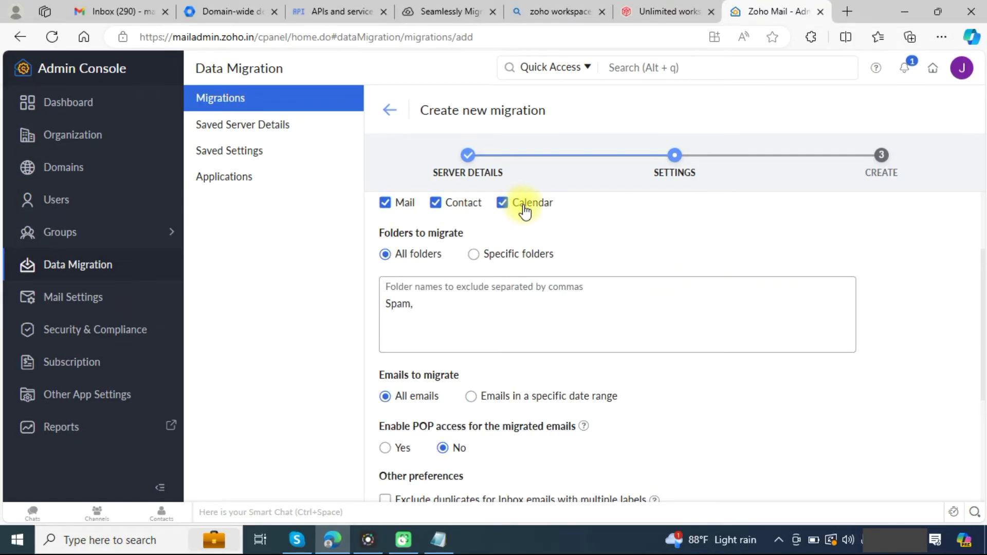
Step: Migrate Mail, Contacts and Calendar from all folders, all emails, POP off, excluded folders unchanged
{"action": "scroll", "coordinate": [514, 235], "scroll_direction": "down", "scroll_amount": 1}
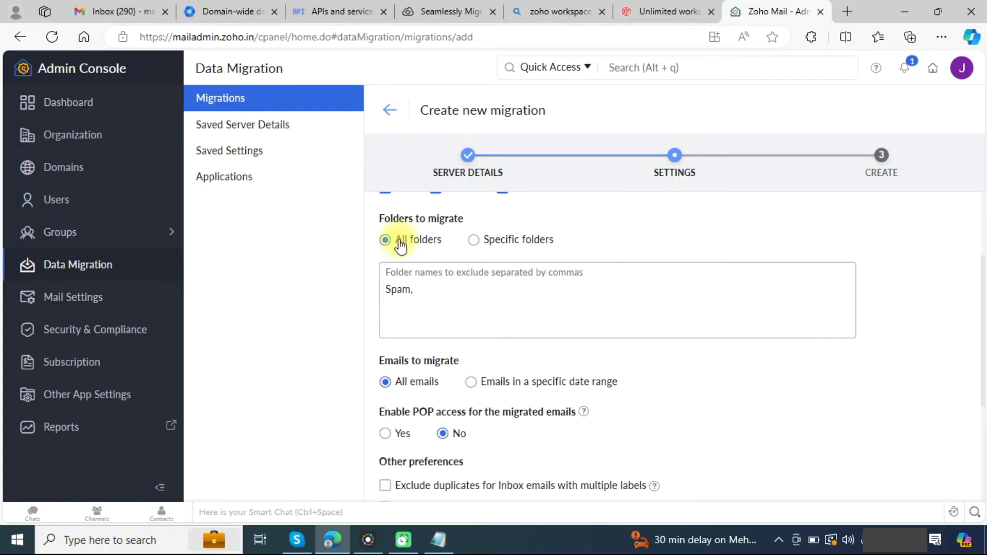
{"action": "left_click", "coordinate": [475, 241]}
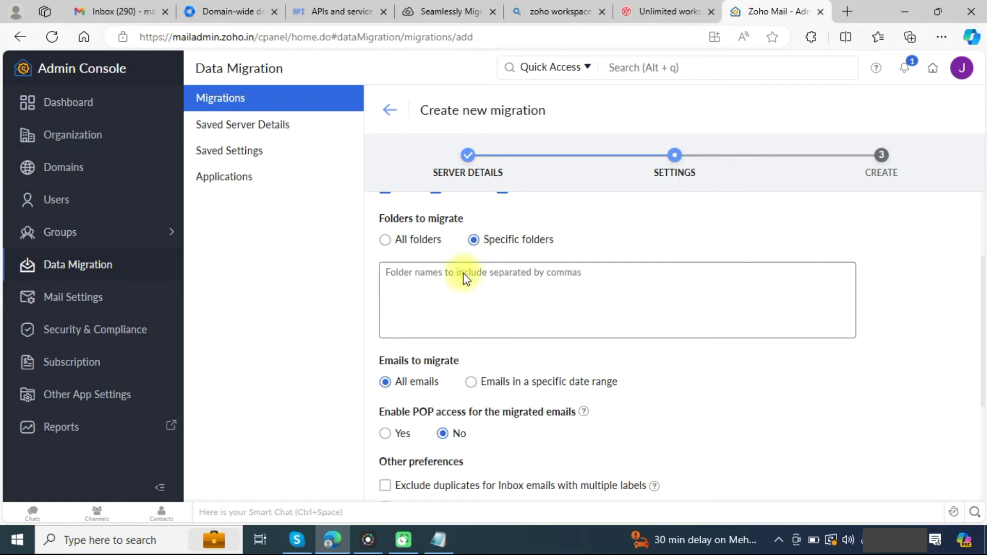
{"action": "left_click", "coordinate": [396, 241]}
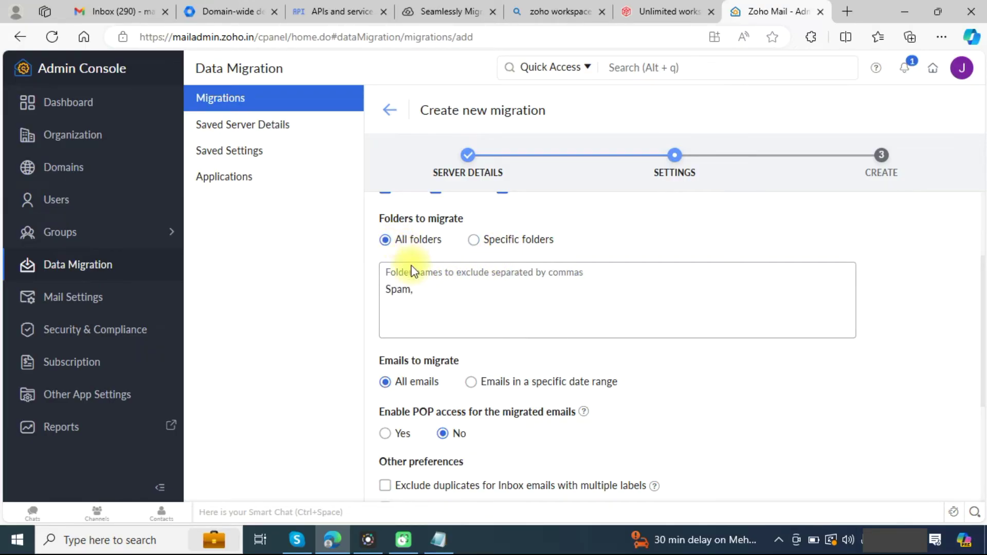
{"action": "left_click", "coordinate": [422, 294]}
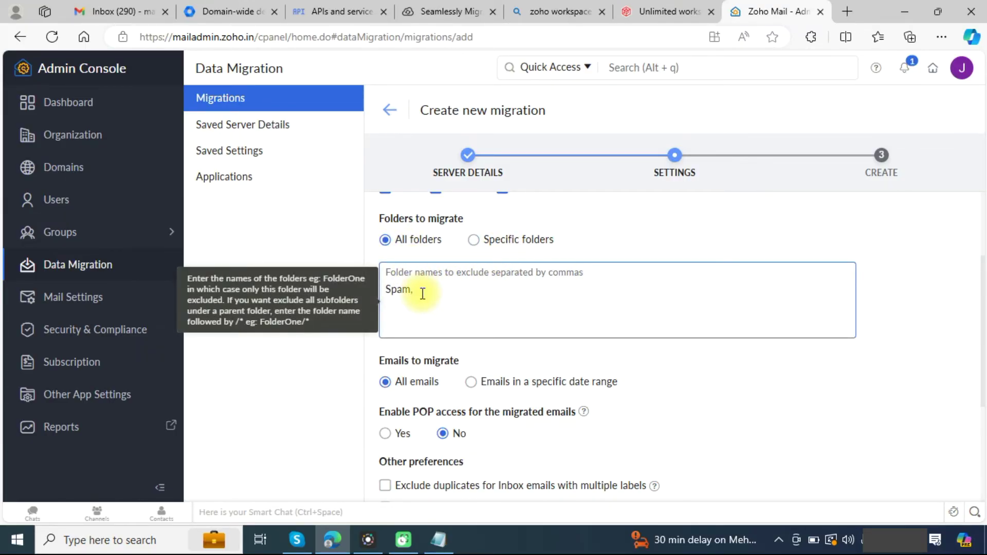
{"action": "left_click", "coordinate": [770, 222]}
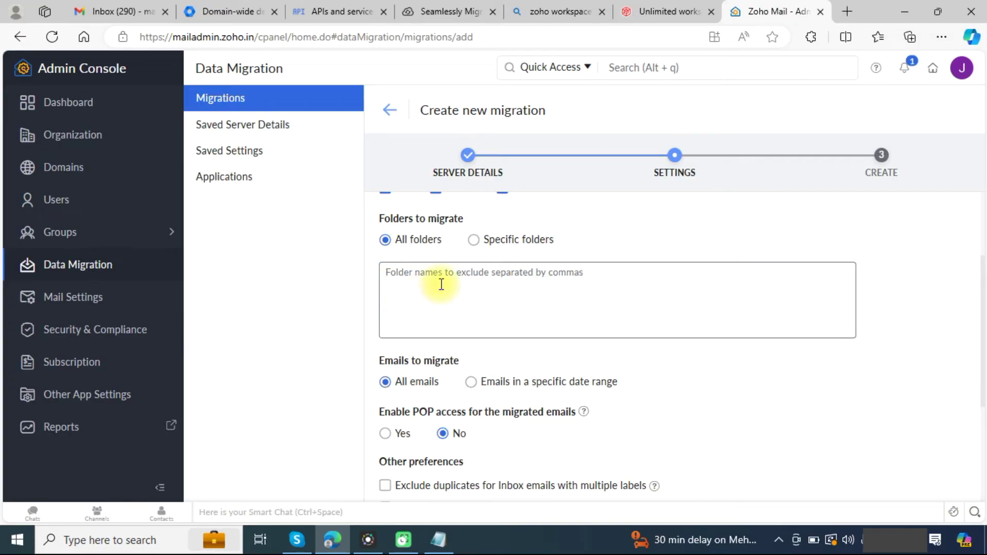
{"action": "scroll", "coordinate": [429, 297], "scroll_direction": "down", "scroll_amount": 2}
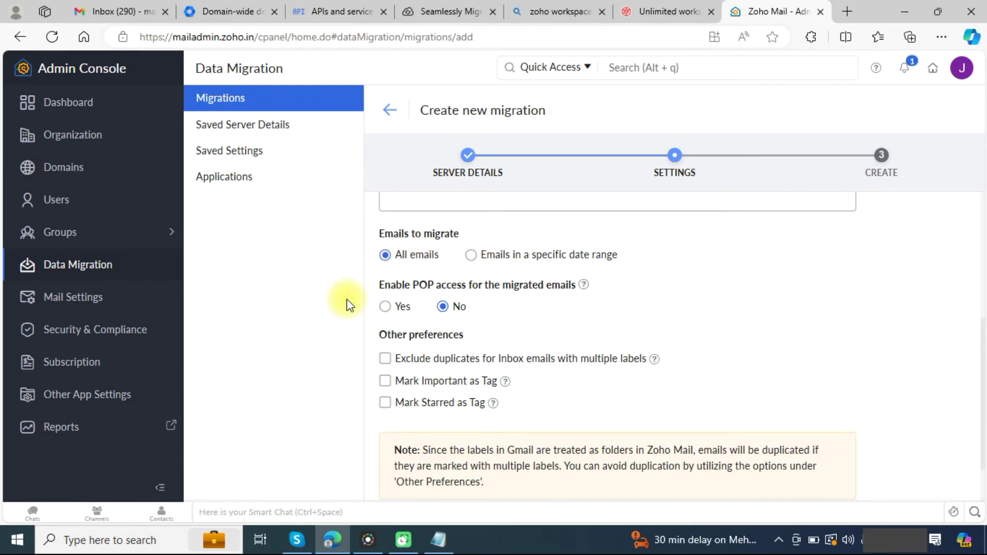
{"action": "scroll", "coordinate": [400, 435], "scroll_direction": "down", "scroll_amount": 1}
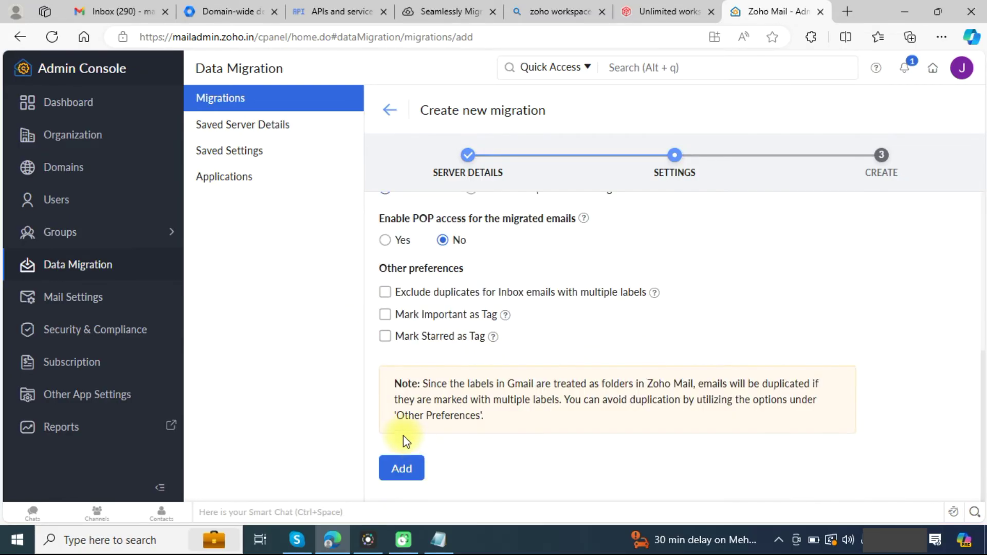
Step: Create the Gworkspace migration with connection limit 5 and pausing at 80% storage, then review it
{"action": "left_click", "coordinate": [398, 476]}
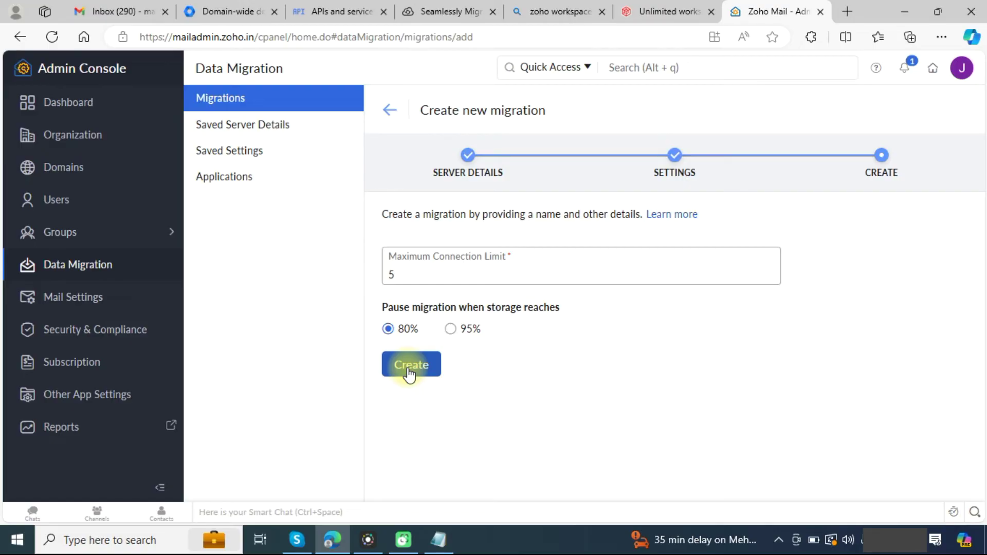
{"action": "left_click", "coordinate": [410, 366]}
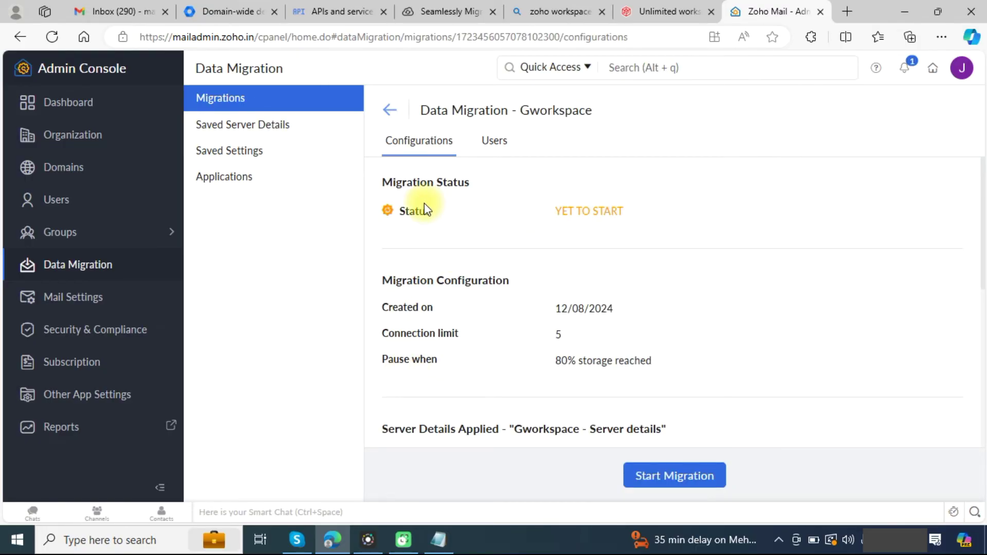
{"action": "scroll", "coordinate": [538, 375], "scroll_direction": "down", "scroll_amount": 5}
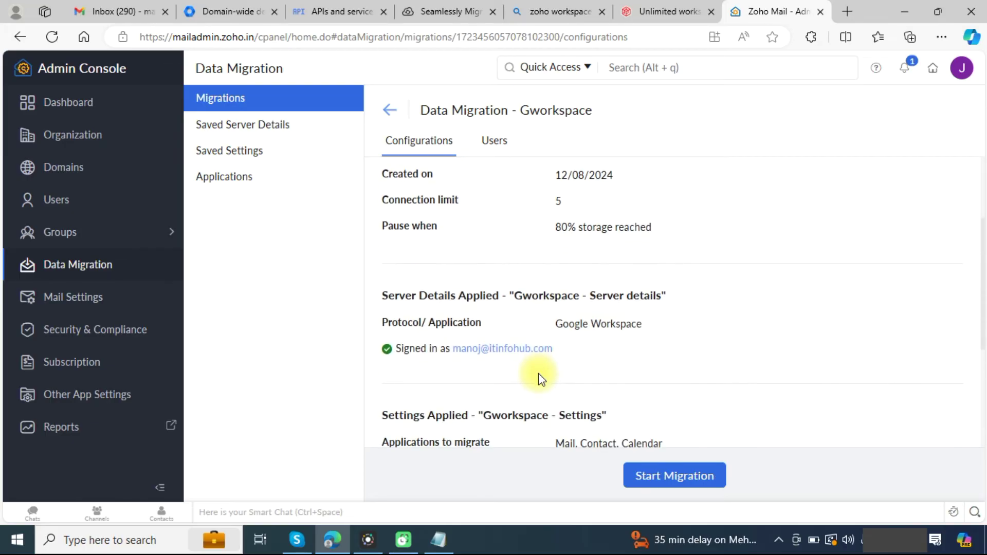
{"action": "scroll", "coordinate": [538, 378], "scroll_direction": "down", "scroll_amount": 2}
{"action": "scroll", "coordinate": [538, 375], "scroll_direction": "up", "scroll_amount": 8}
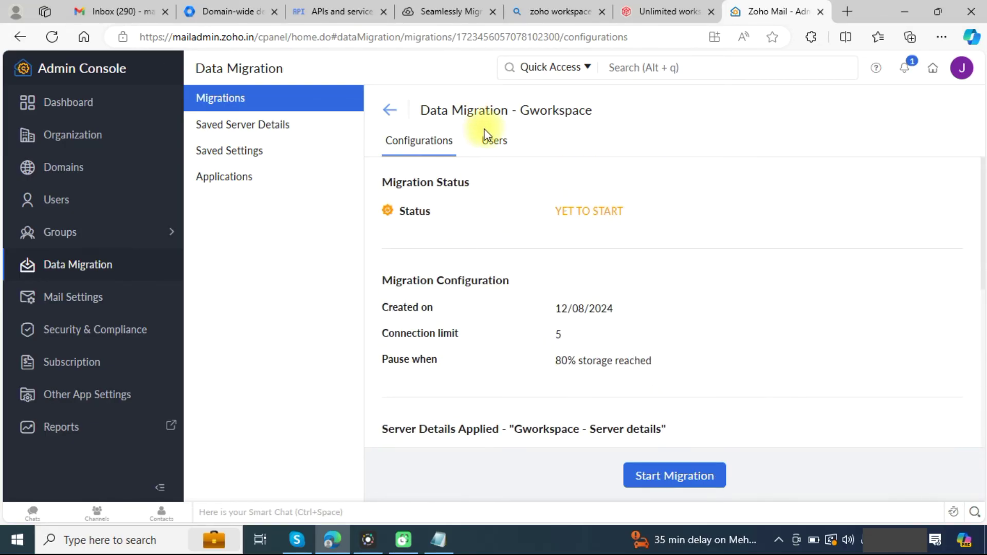
Step: In the Users list, map a Google Workspace username to its suggested Zoho destination address
{"action": "left_click", "coordinate": [492, 149]}
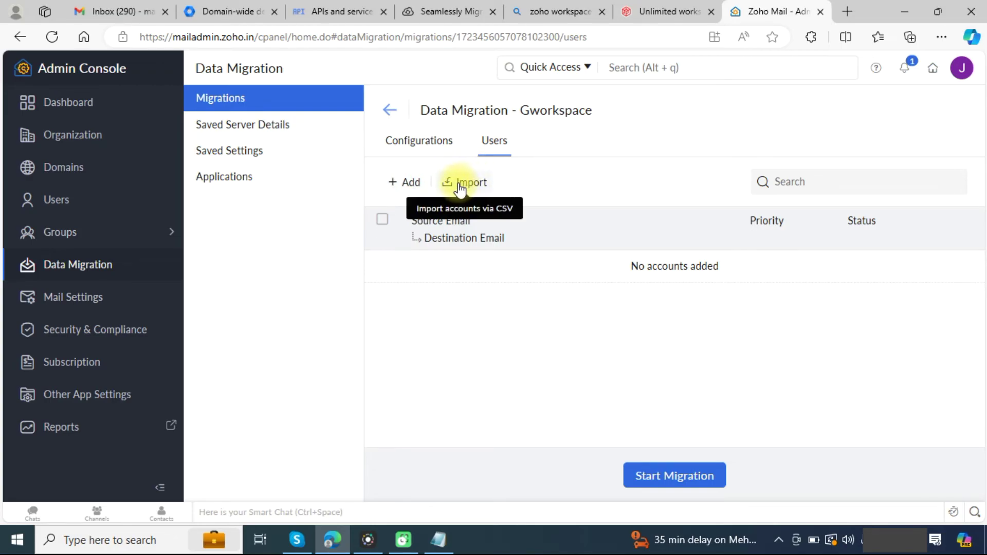
{"action": "left_click", "coordinate": [409, 184]}
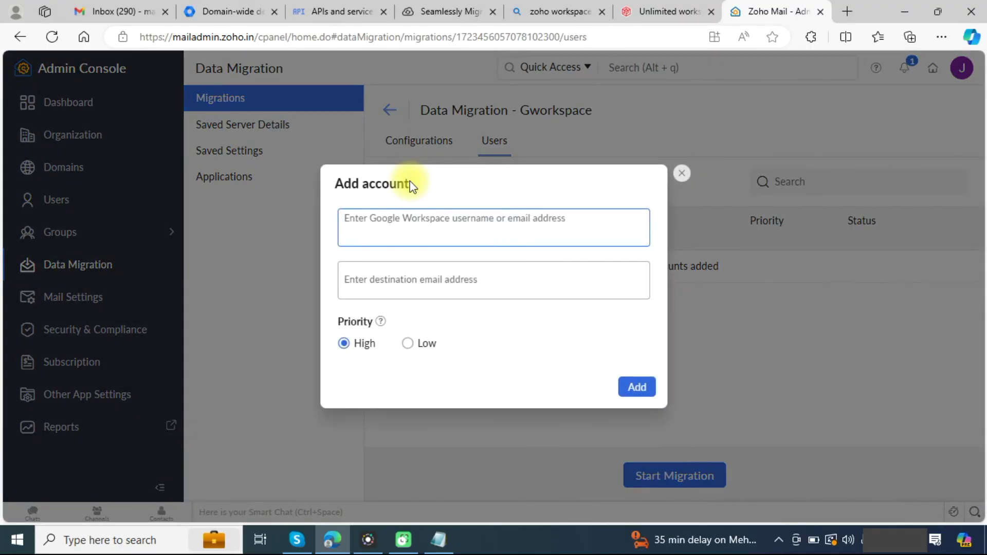
{"action": "left_click", "coordinate": [408, 235]}
{"action": "type", "text": "abhishe"}
{"action": "left_click", "coordinate": [411, 295]}
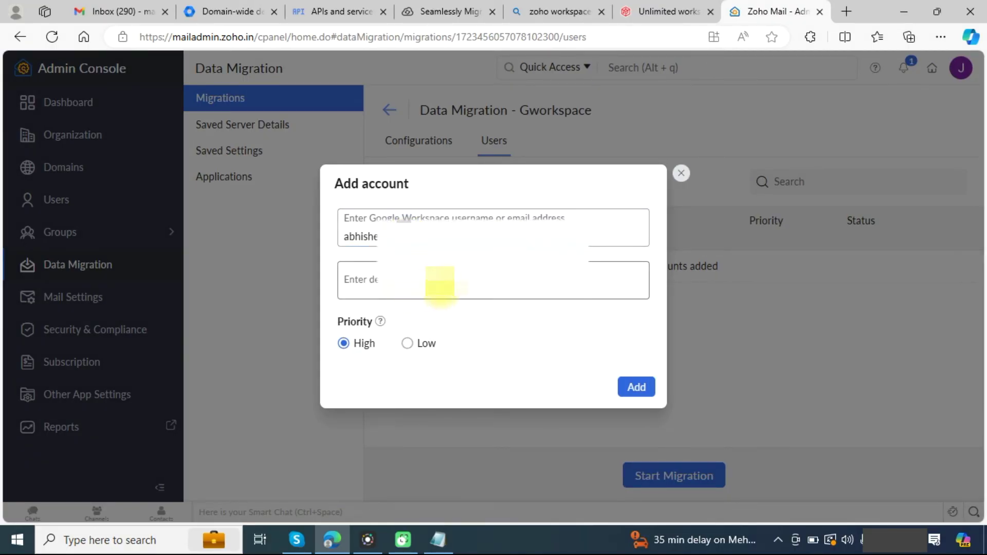
{"action": "left_click", "coordinate": [440, 286]}
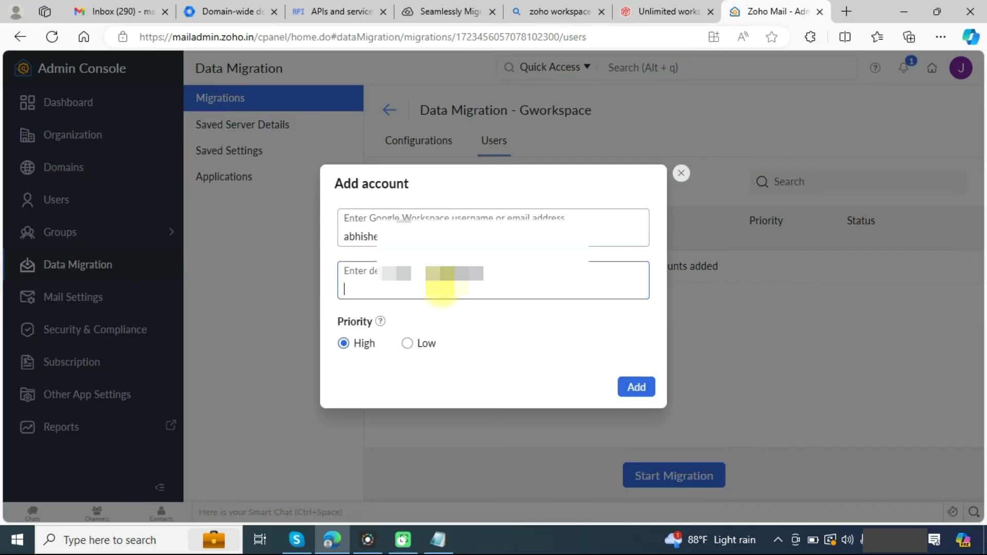
{"action": "type", "text": "abhi"}
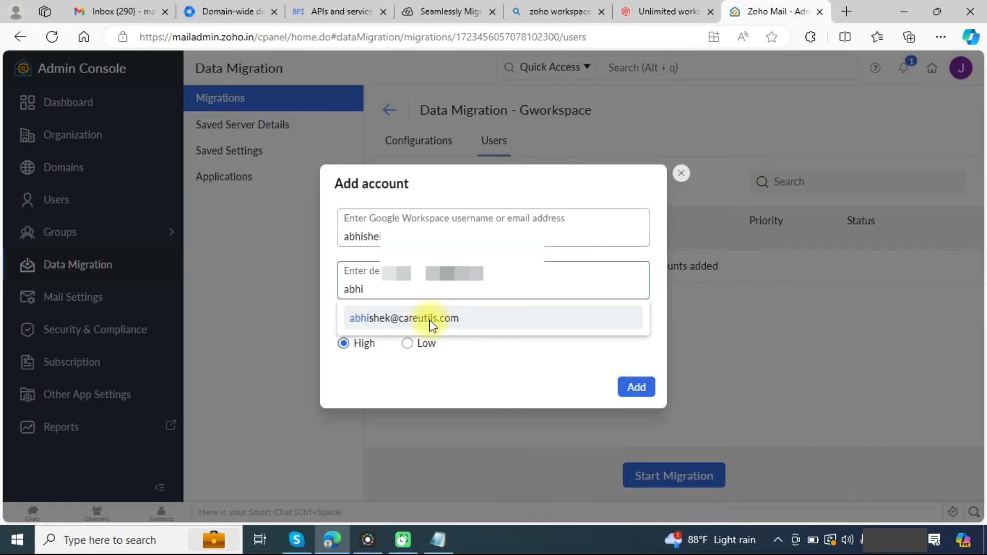
{"action": "left_click", "coordinate": [430, 319]}
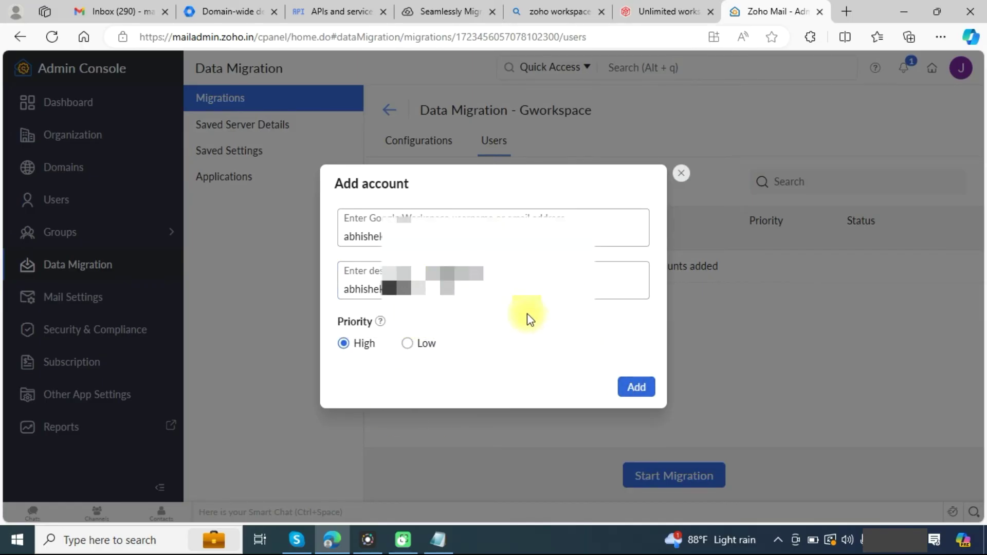
Step: Add the High-priority account mapping, then start the migration and confirm it
{"action": "left_click", "coordinate": [637, 390]}
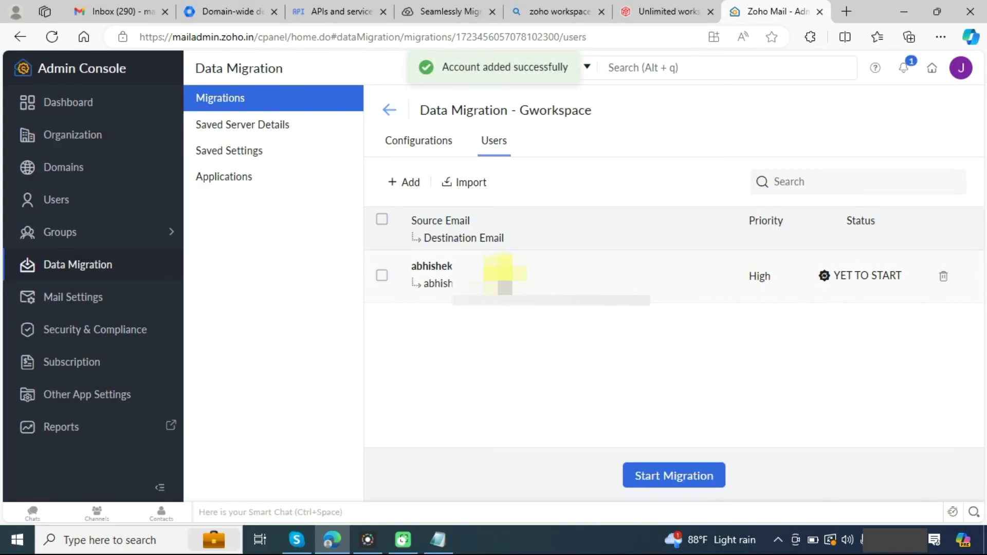
{"action": "left_click", "coordinate": [657, 477]}
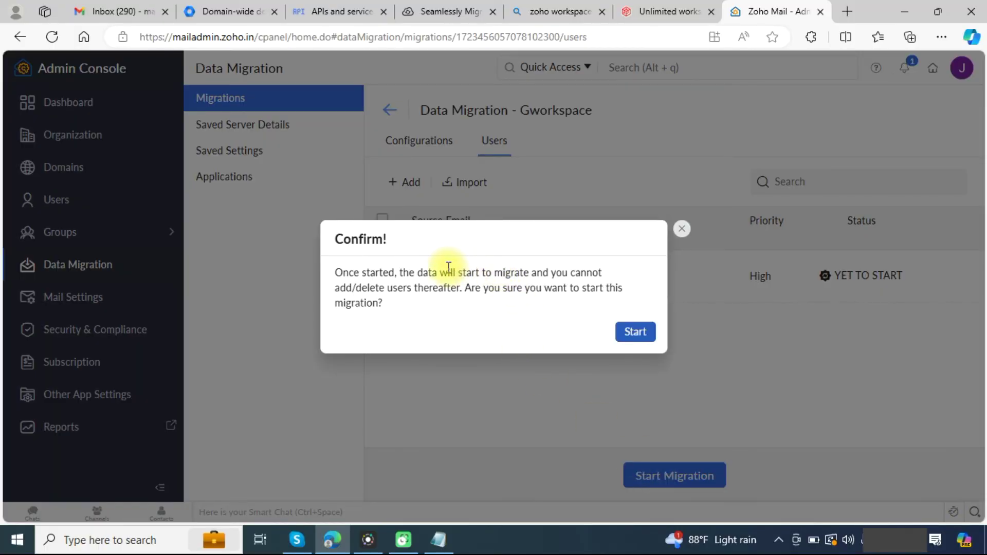
{"action": "left_click", "coordinate": [637, 333]}
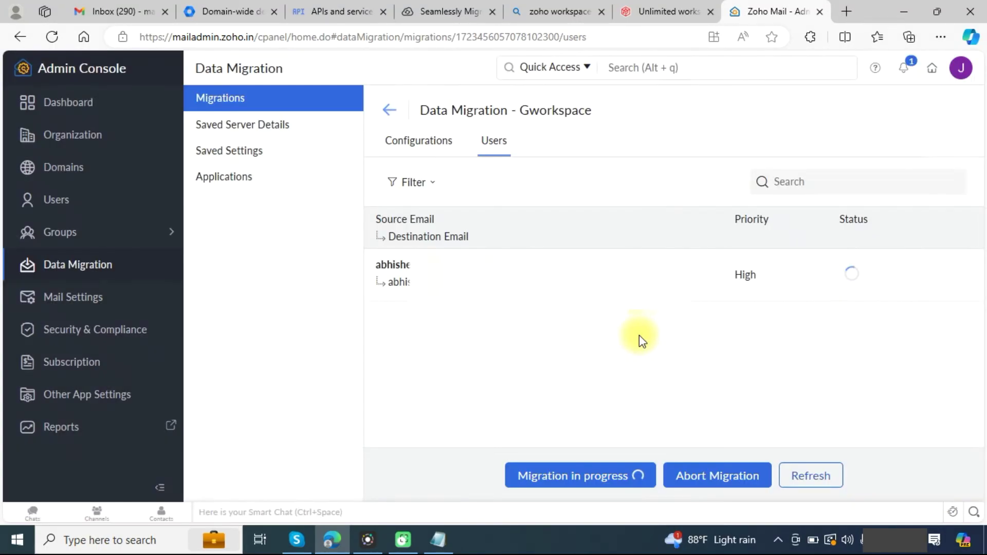